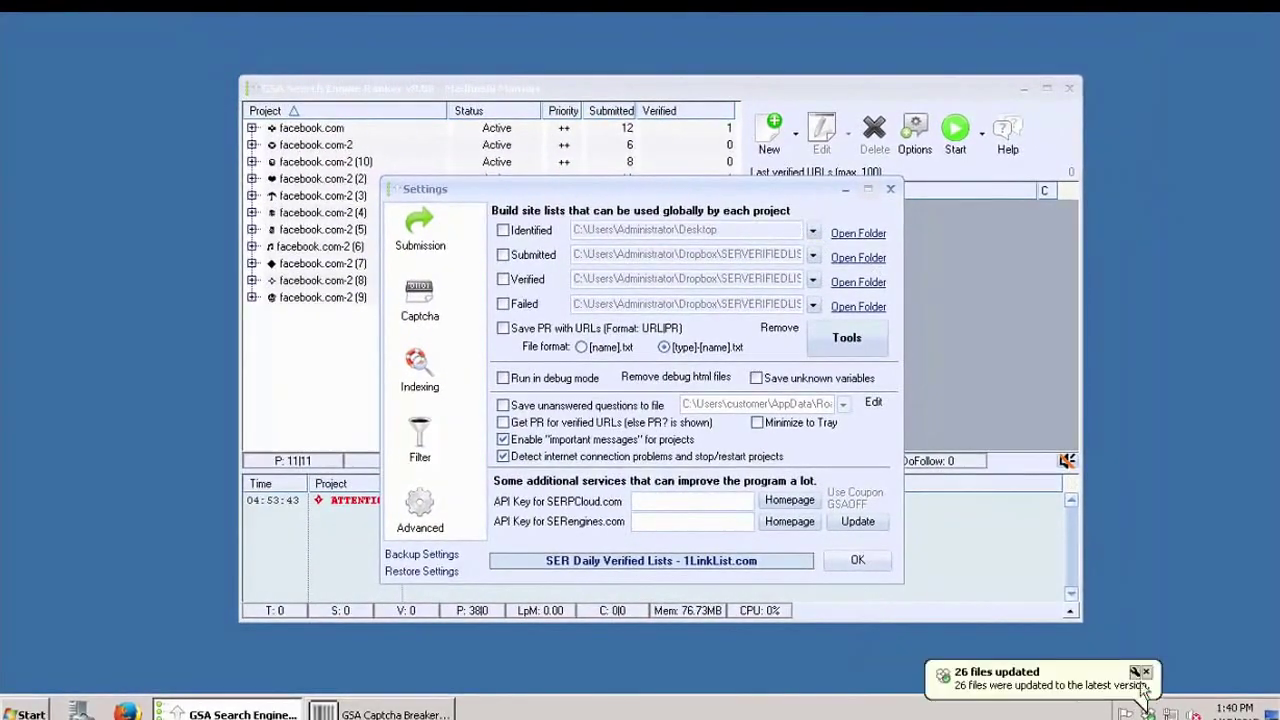
- Open the synced Dropbox files' location and examine the real-time target folders inside SERVERIFIEDLIST BACKEND
click(1100, 684)
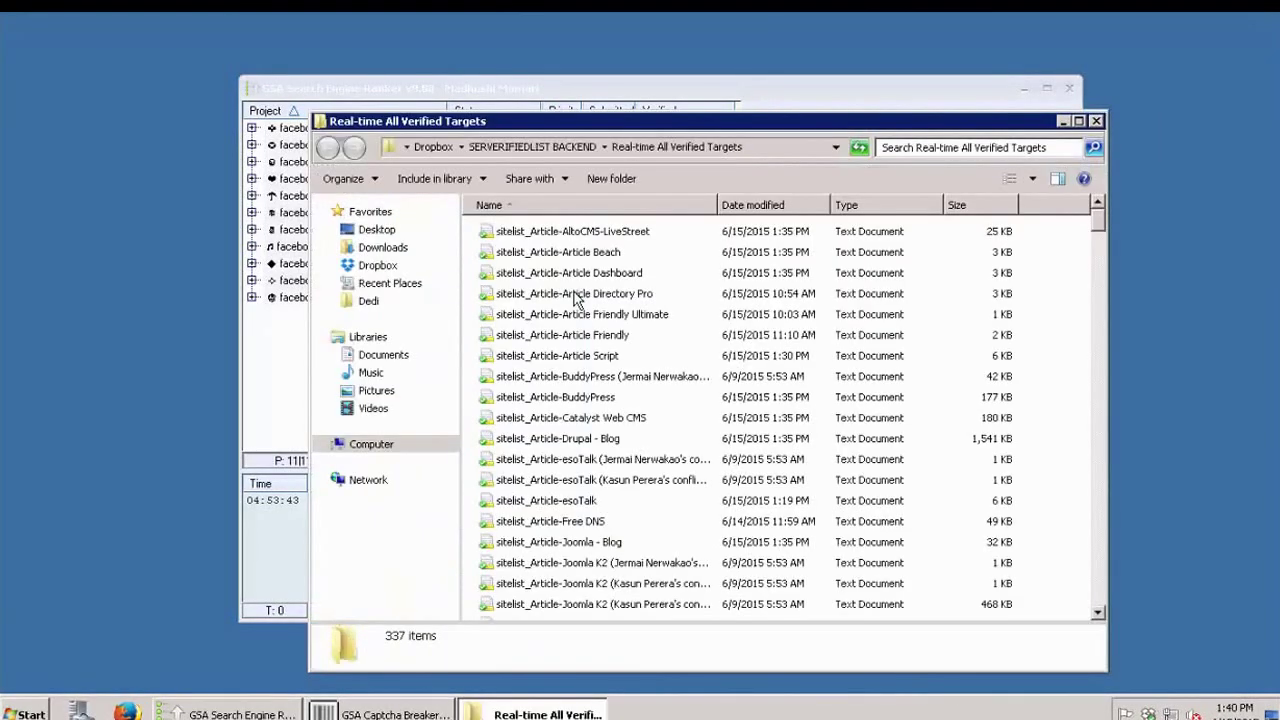
click(545, 147)
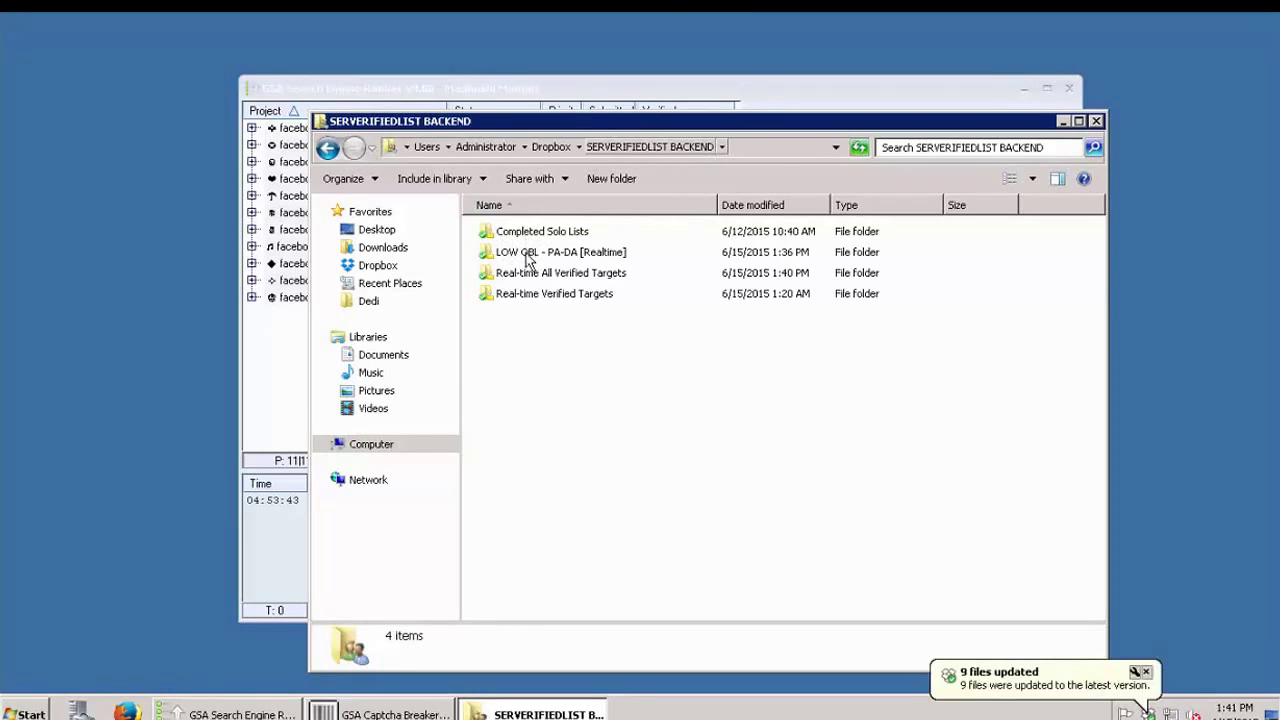
key(Down)
key(Down)
key(Down)
key(Down)
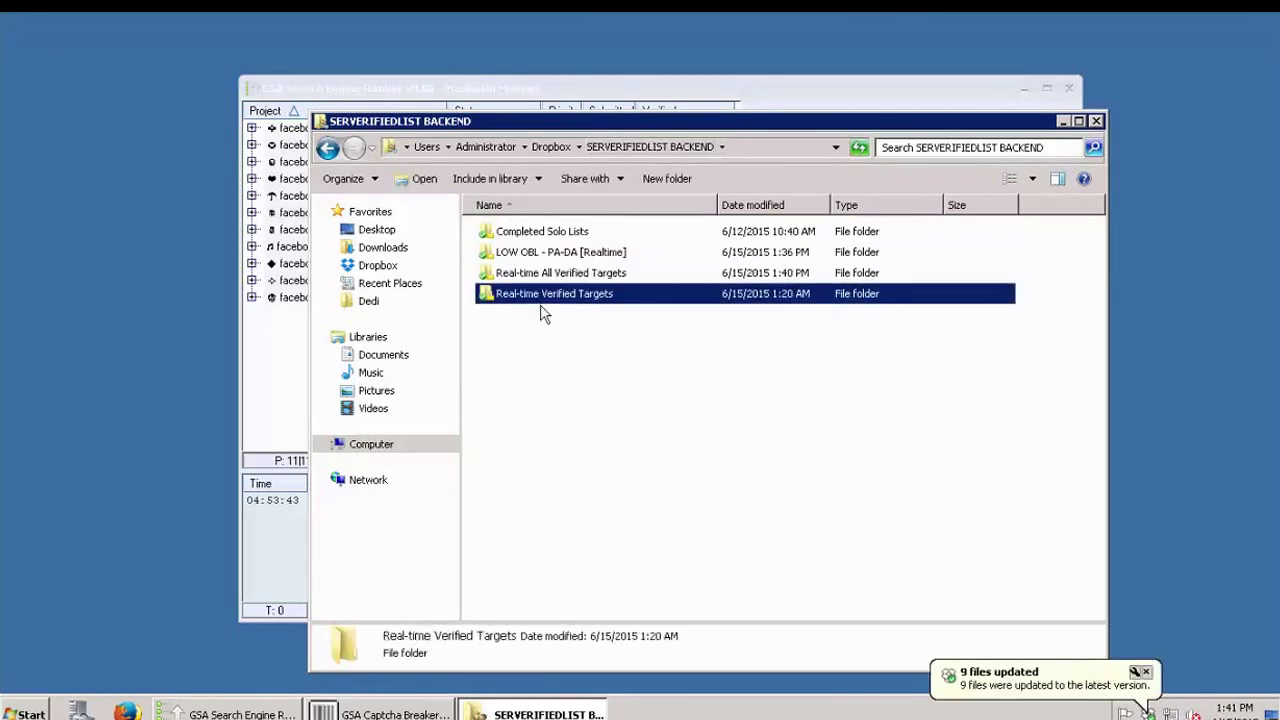
click(713, 355)
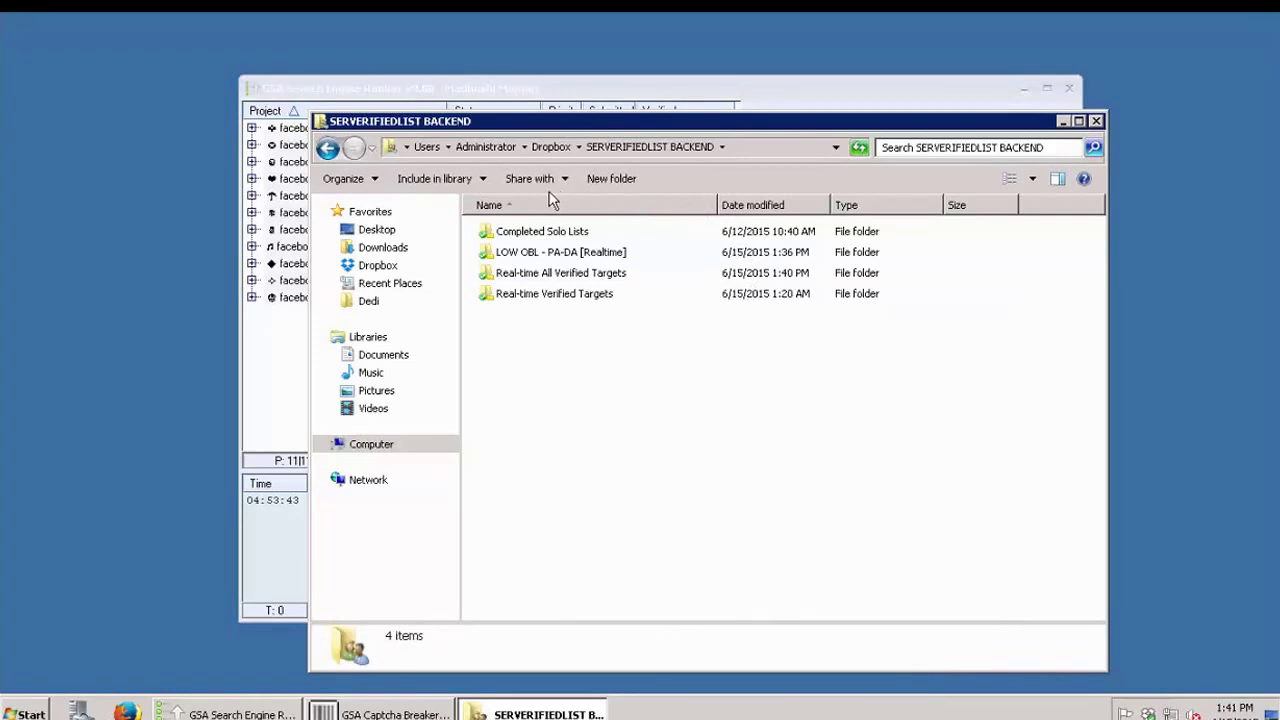
click(554, 279)
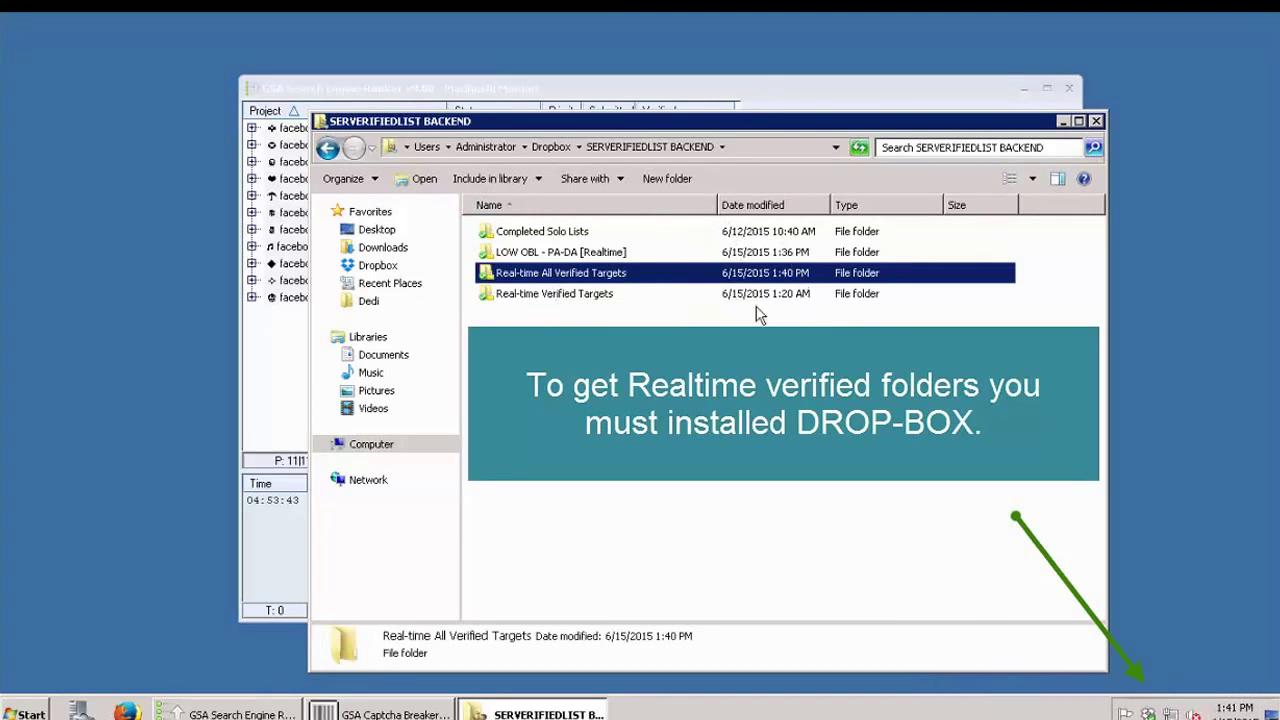
click(530, 312)
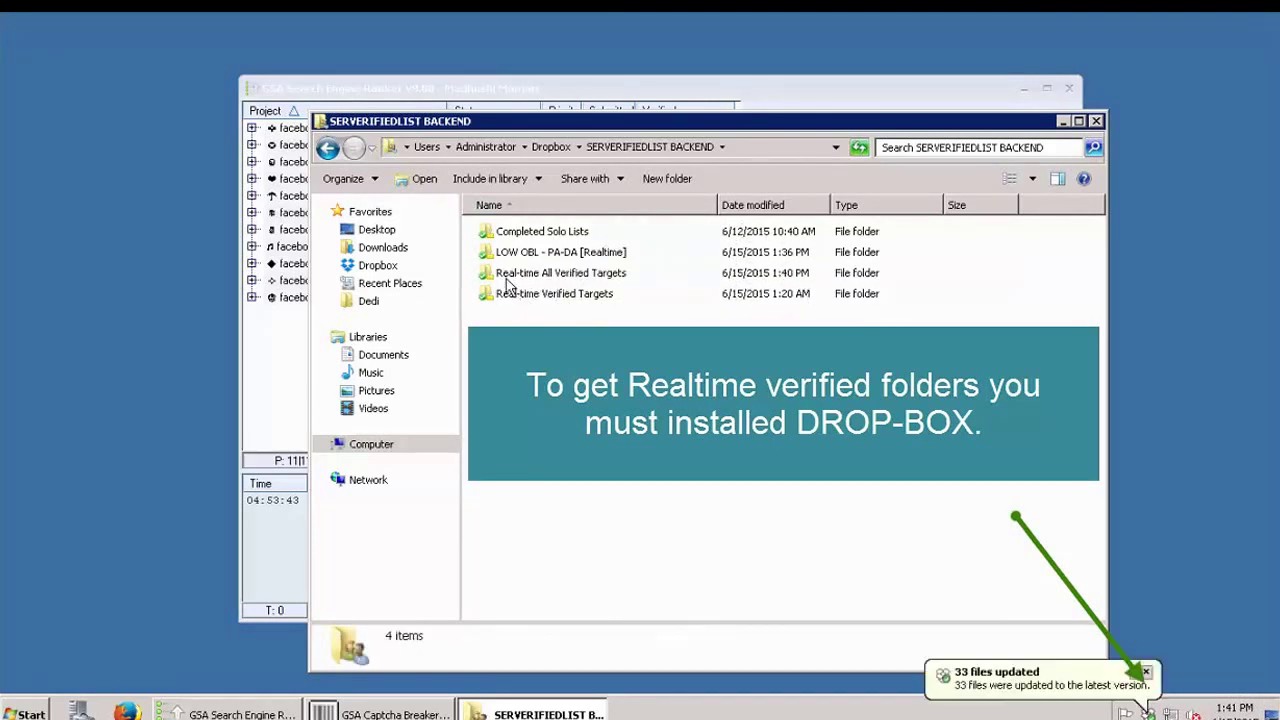
click(614, 279)
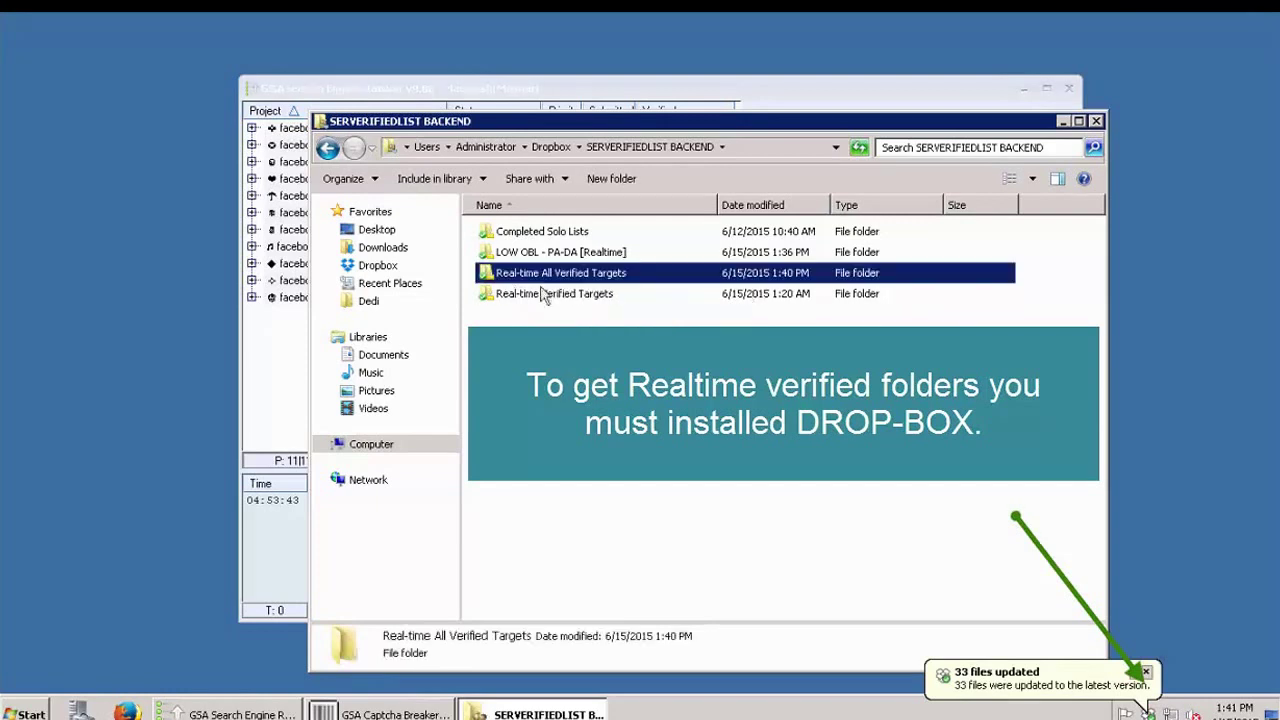
click(548, 292)
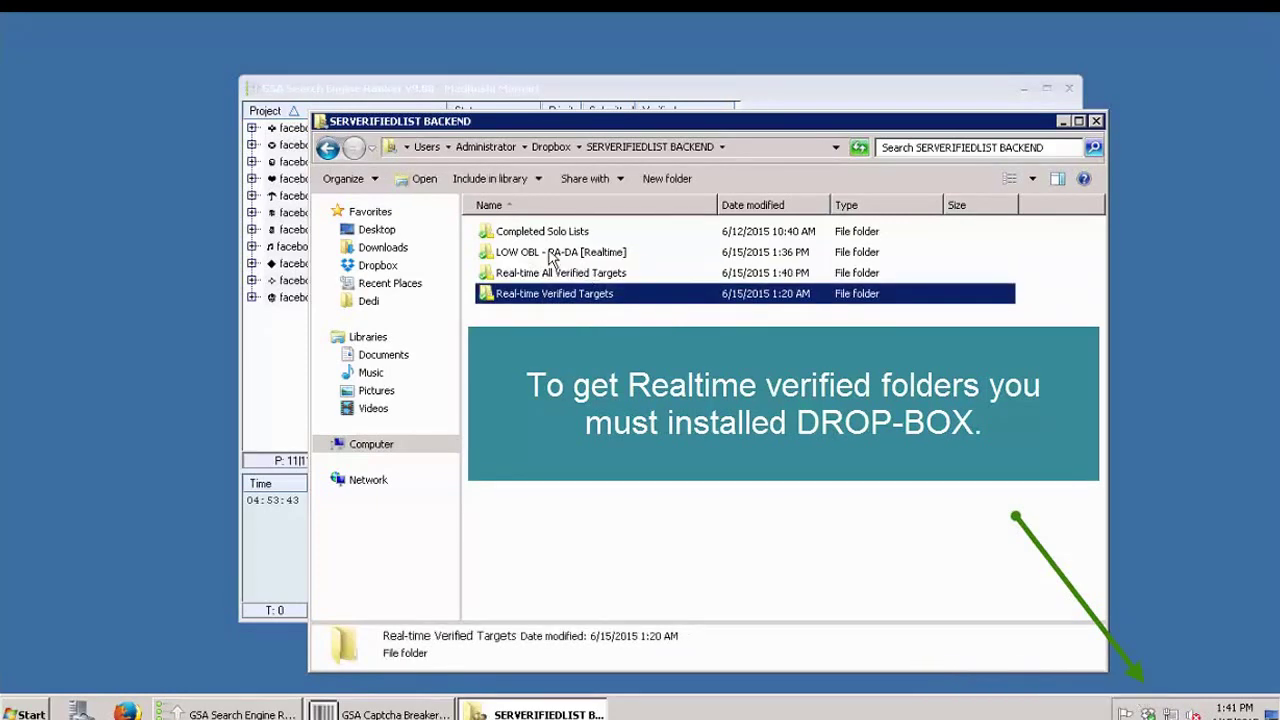
click(664, 257)
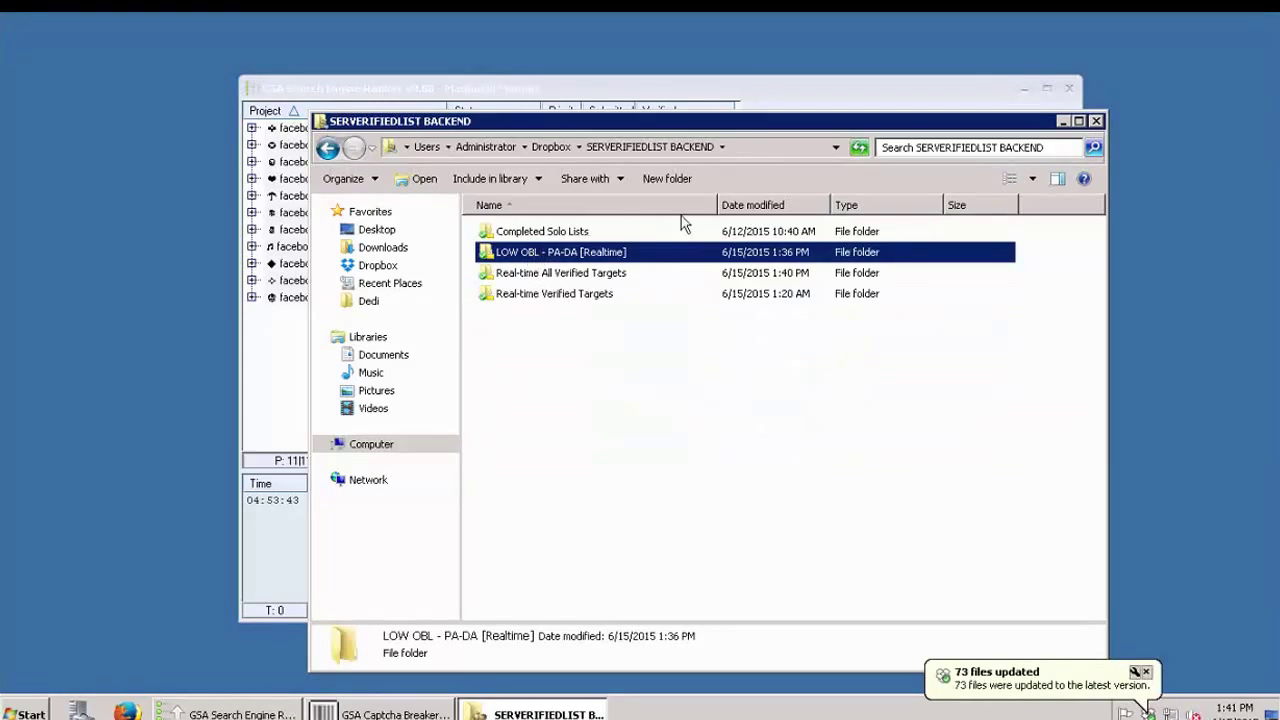
- Switch to GSA Search Engine Ranker and open the folder chooser for the Identified site list in its global settings
click(924, 92)
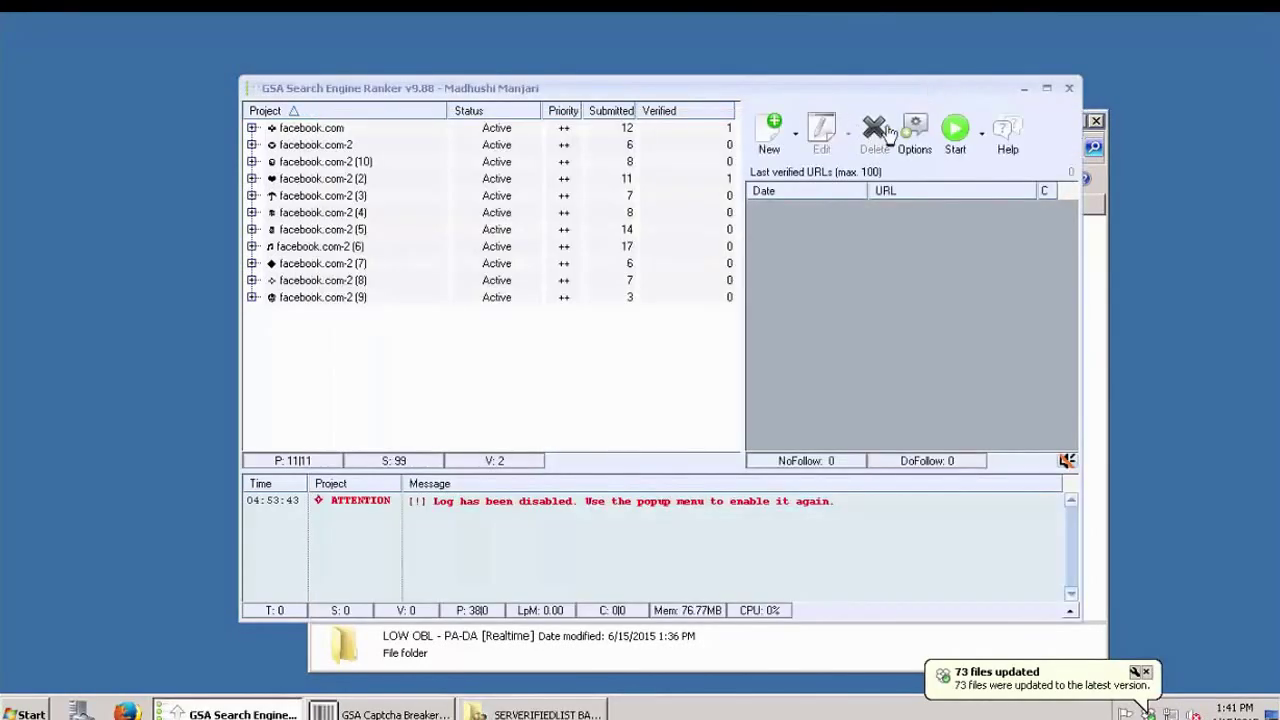
click(914, 130)
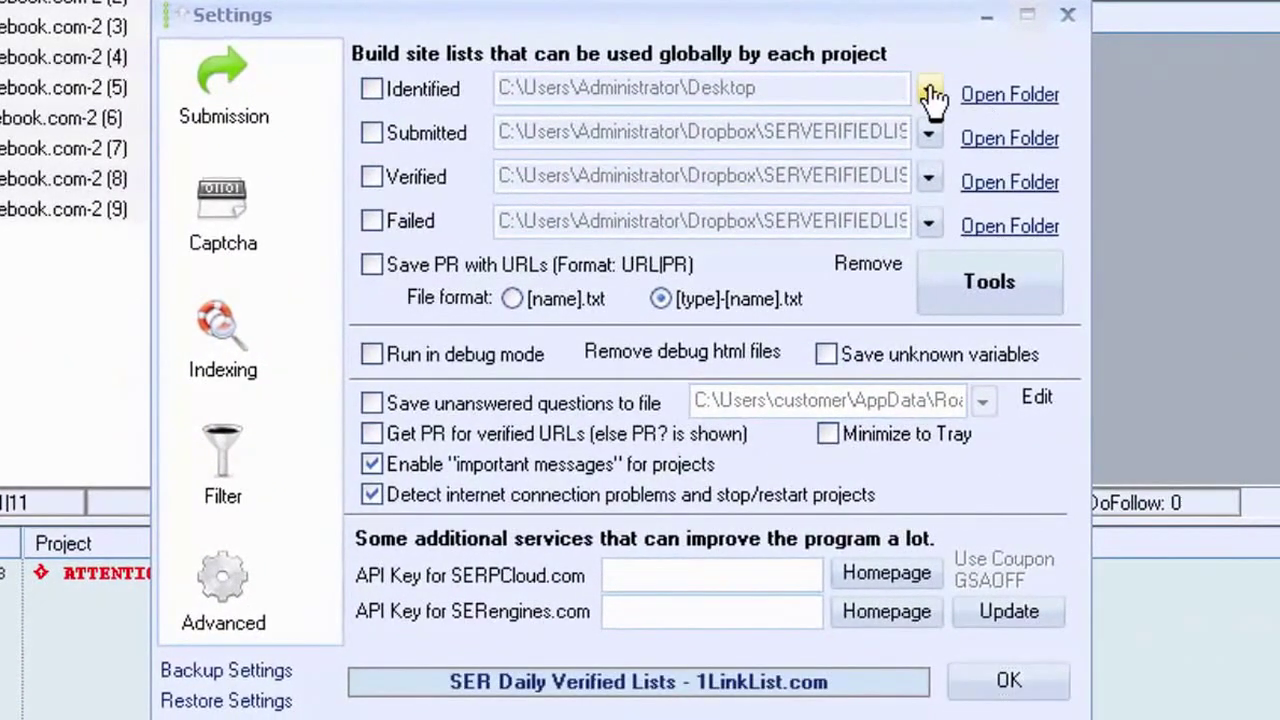
click(929, 93)
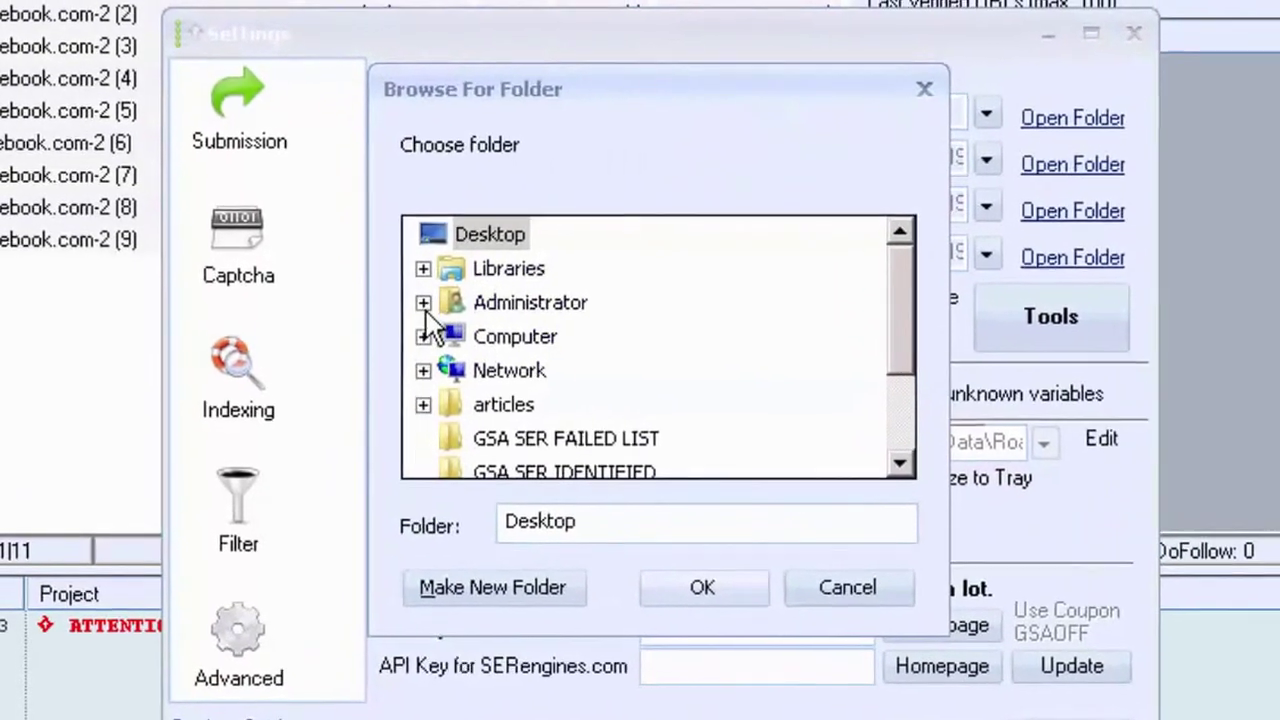
- Set the Identified site list folder to LOW OBL - PA-DA [Realtime] within Dropbox's SERVERIFIEDLIST BACKEND
click(410, 285)
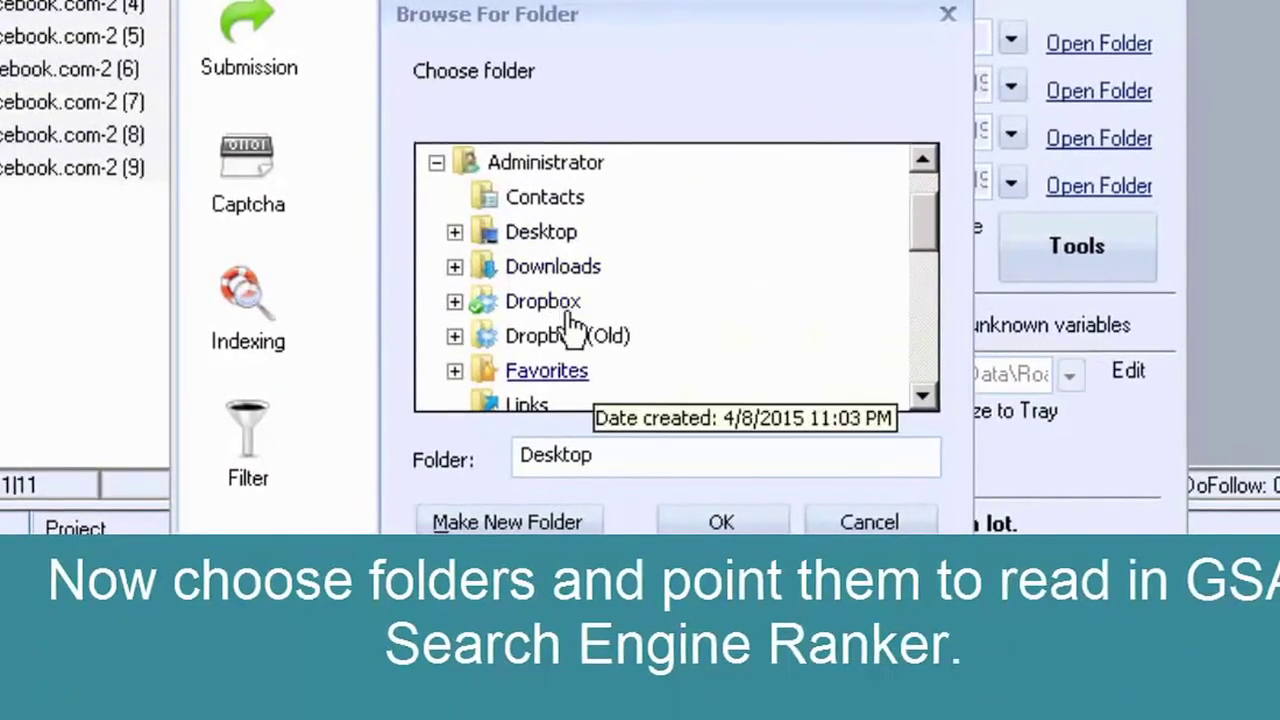
click(565, 308)
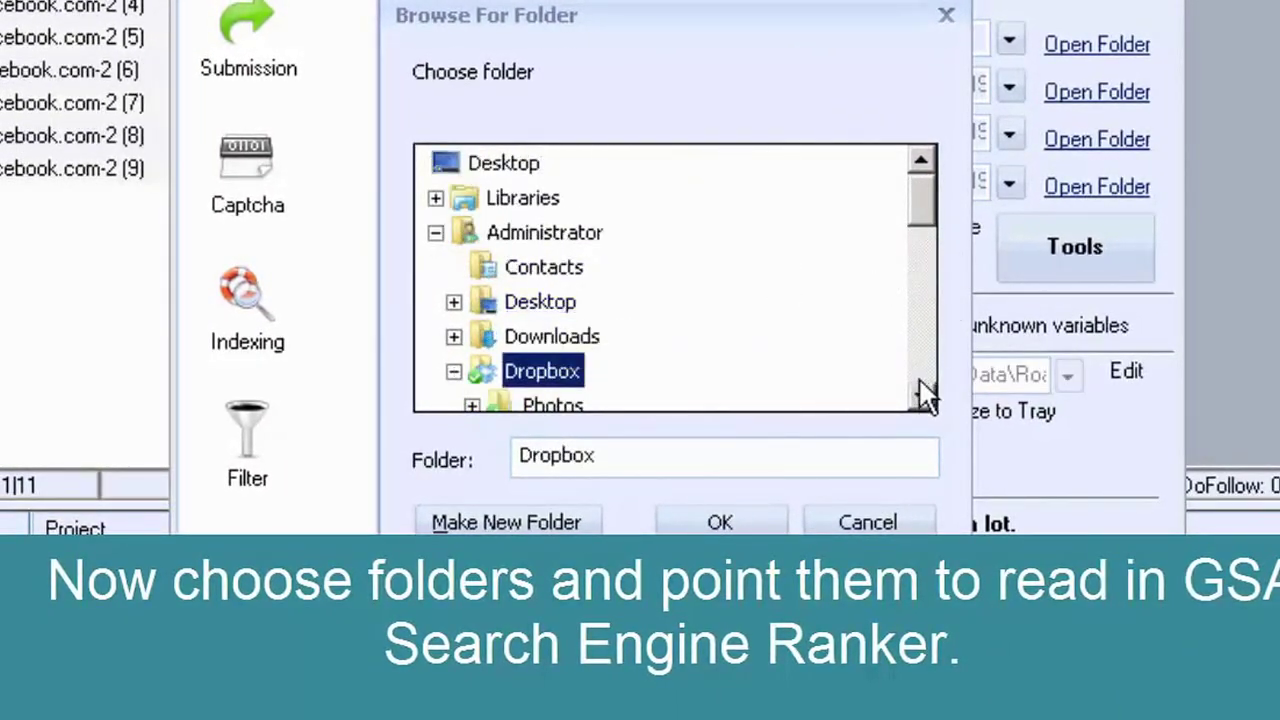
click(920, 392)
click(920, 392)
click(920, 392)
click(920, 392)
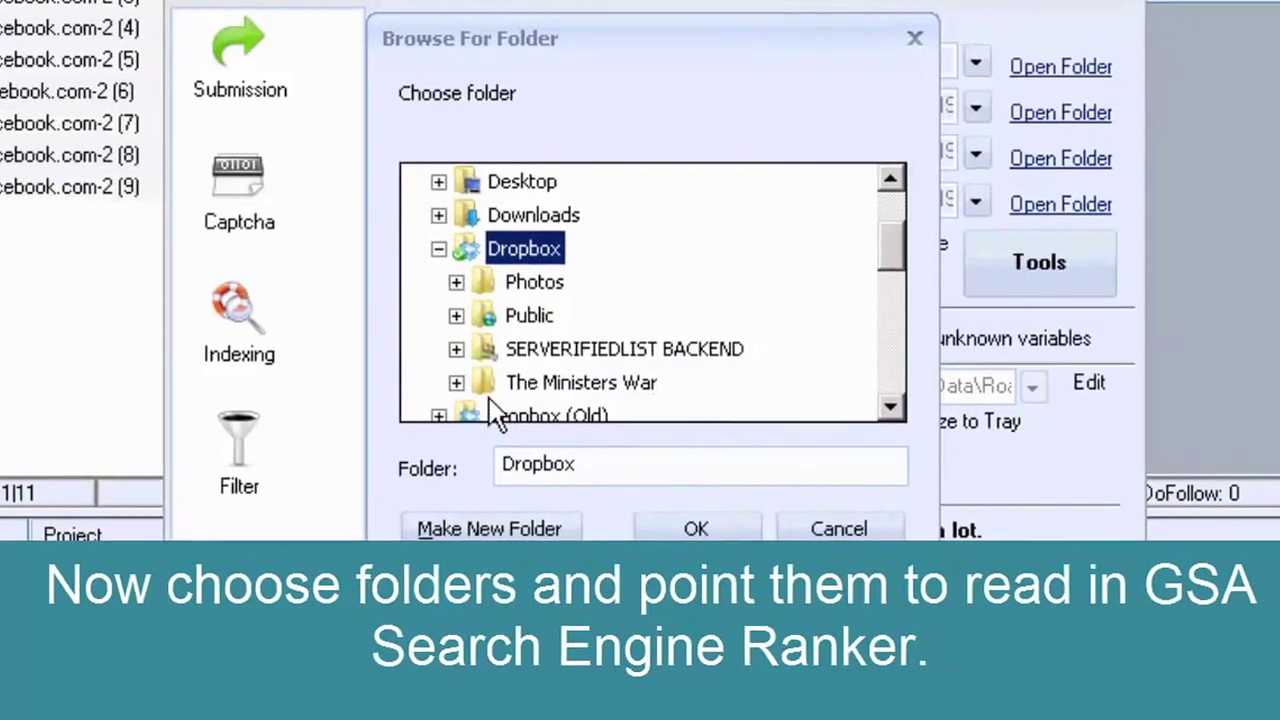
double_click(530, 349)
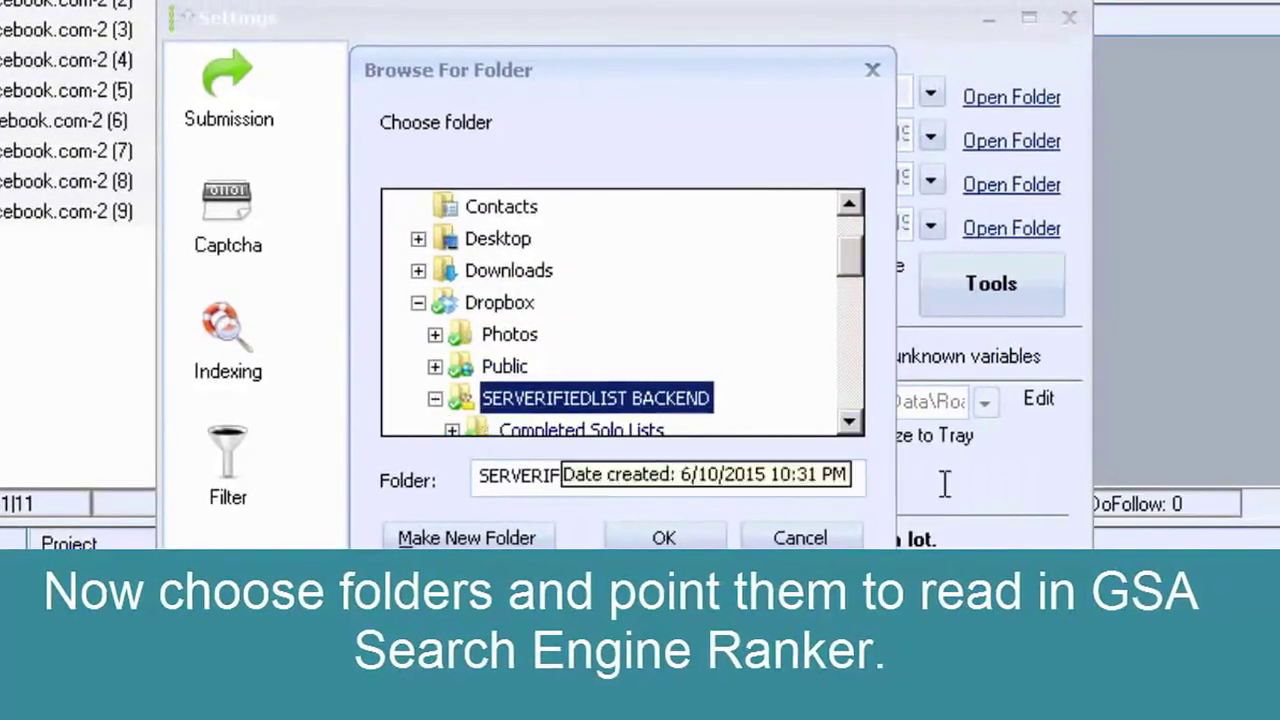
click(856, 422)
click(856, 422)
click(856, 422)
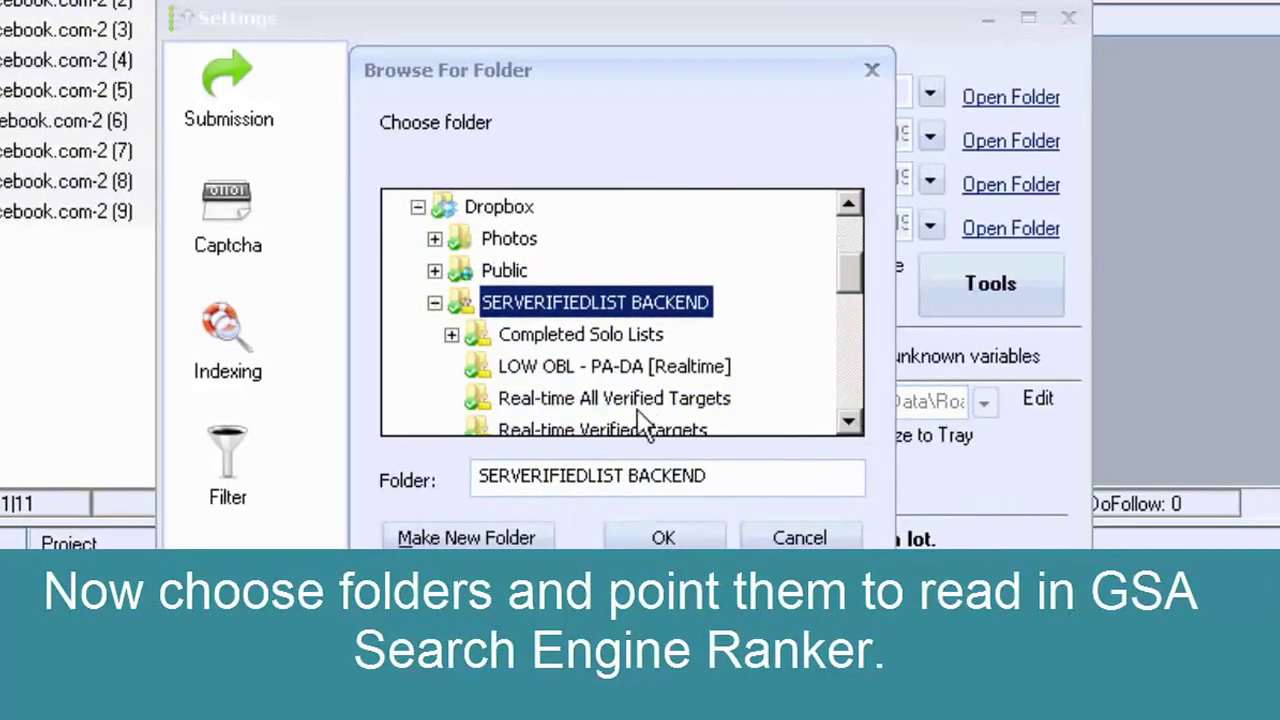
click(615, 366)
click(695, 537)
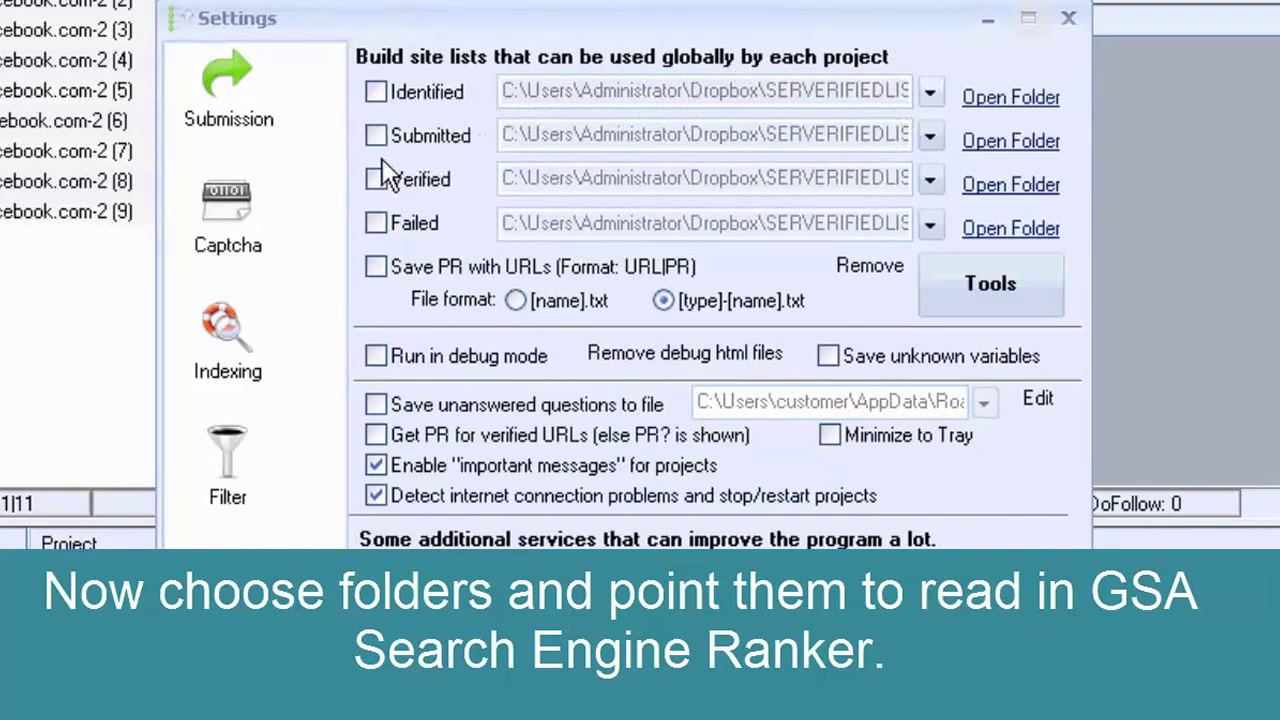
- Set the Submitted site list folder to Real-time Verified Targets within Dropbox's SERVERIFIEDLIST BACKEND
click(931, 137)
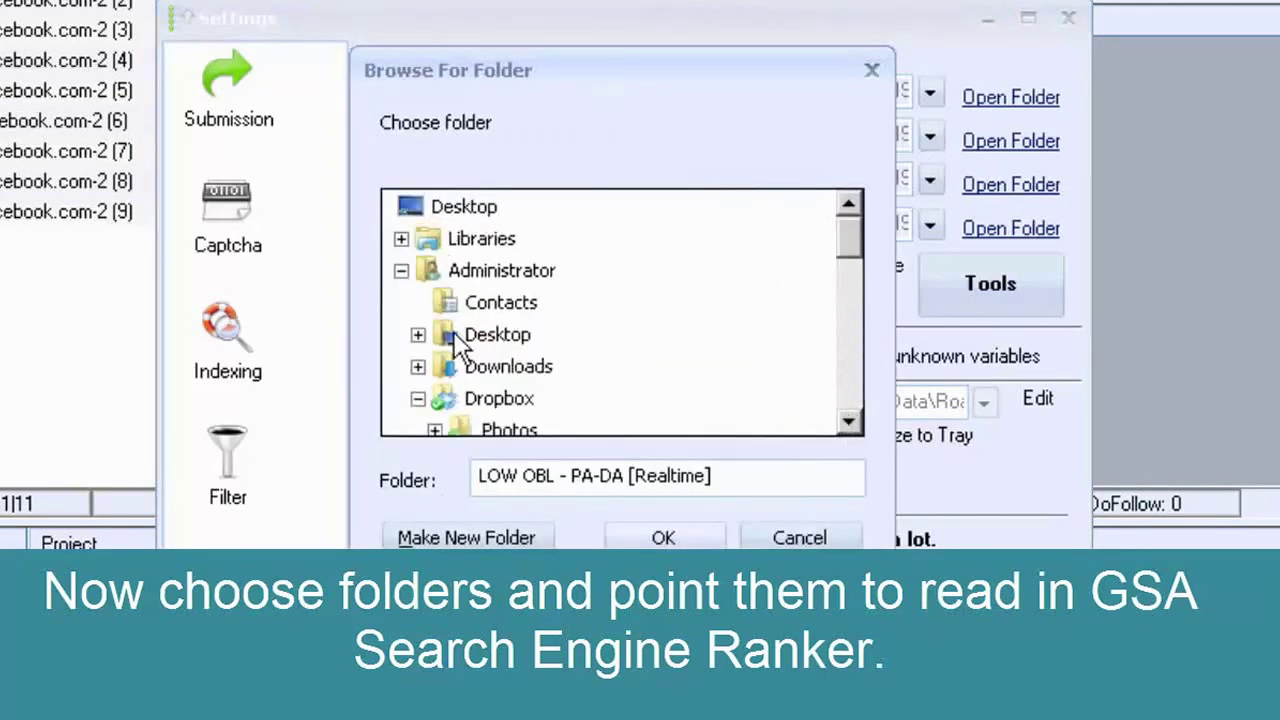
click(498, 399)
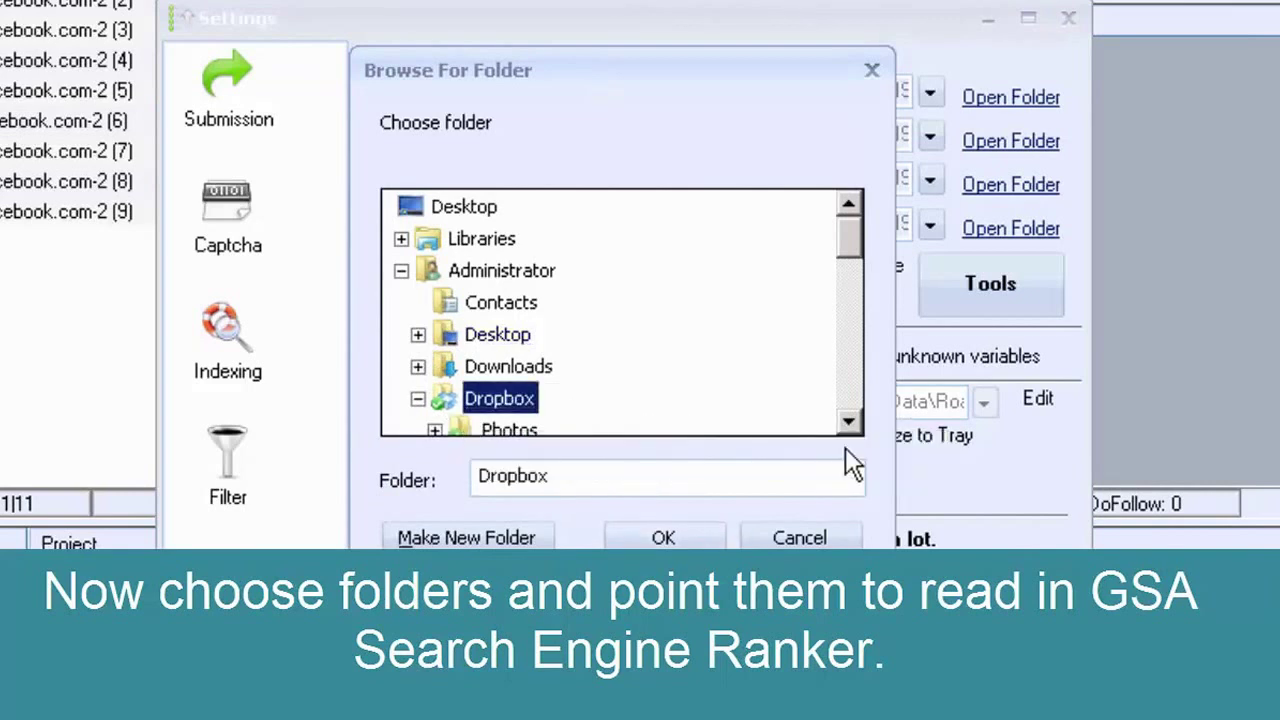
click(848, 421)
click(848, 421)
click(848, 421)
click(848, 421)
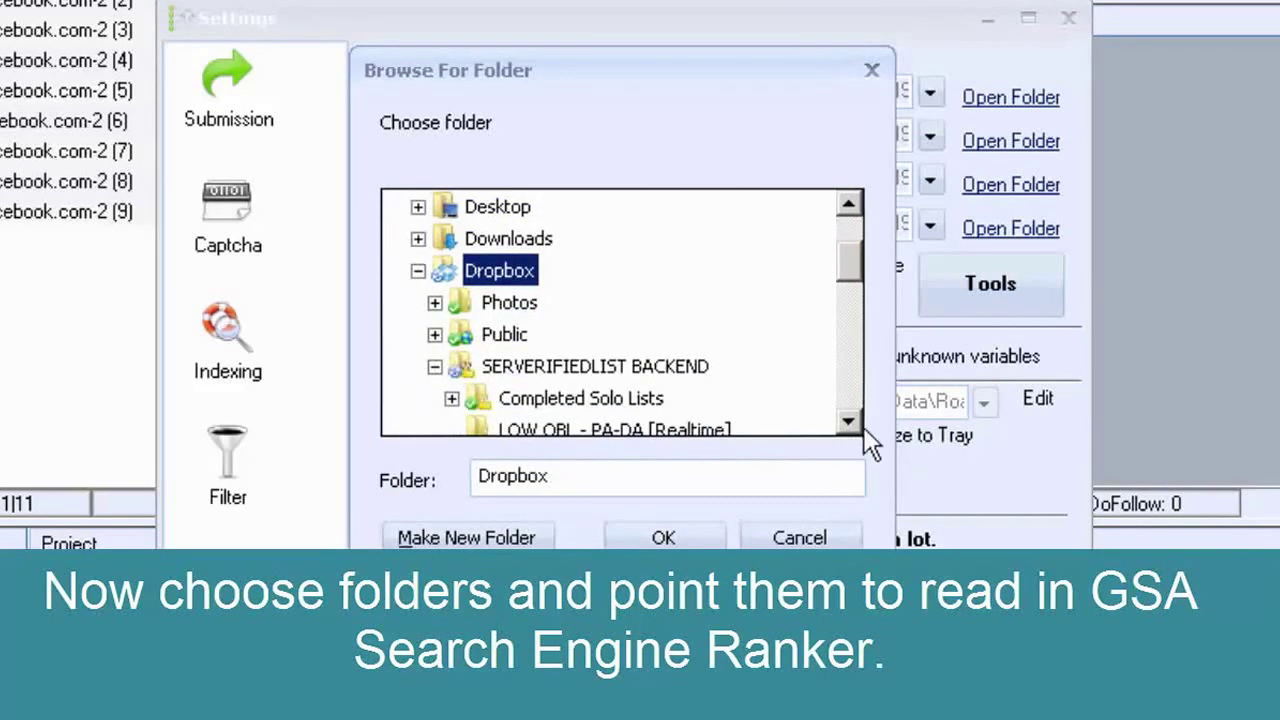
click(849, 421)
click(849, 421)
click(849, 421)
click(849, 421)
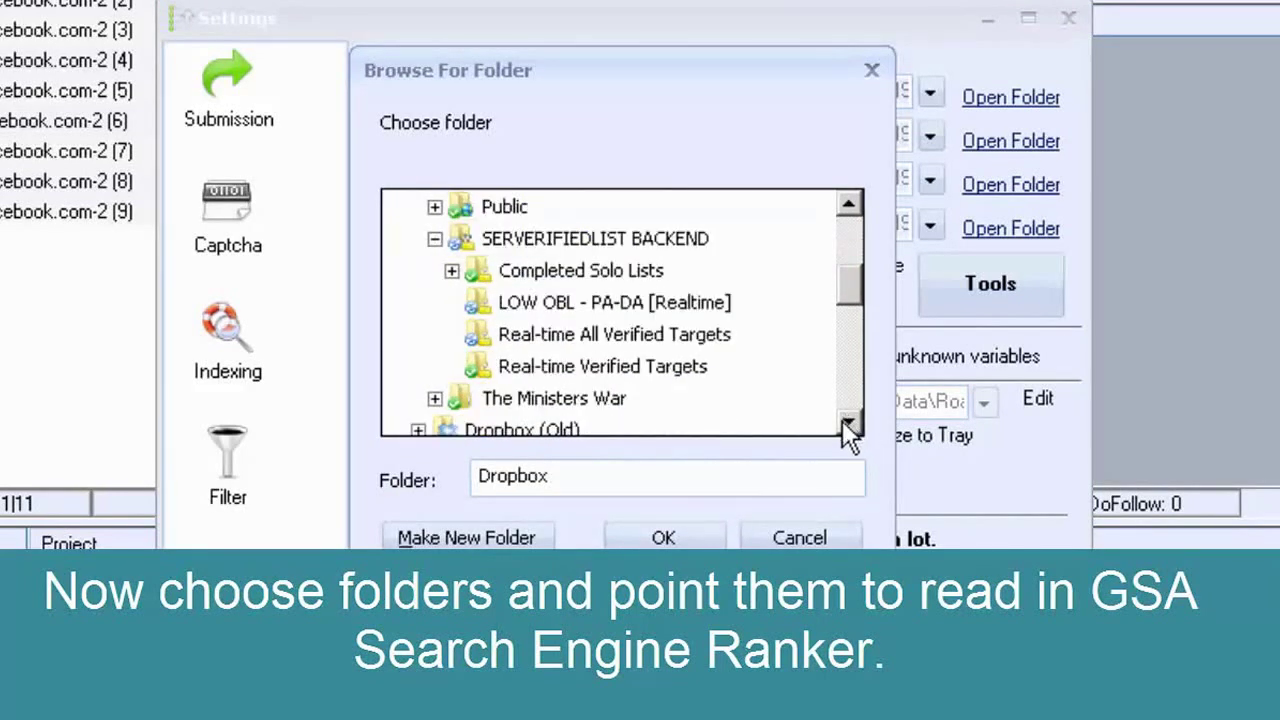
click(844, 423)
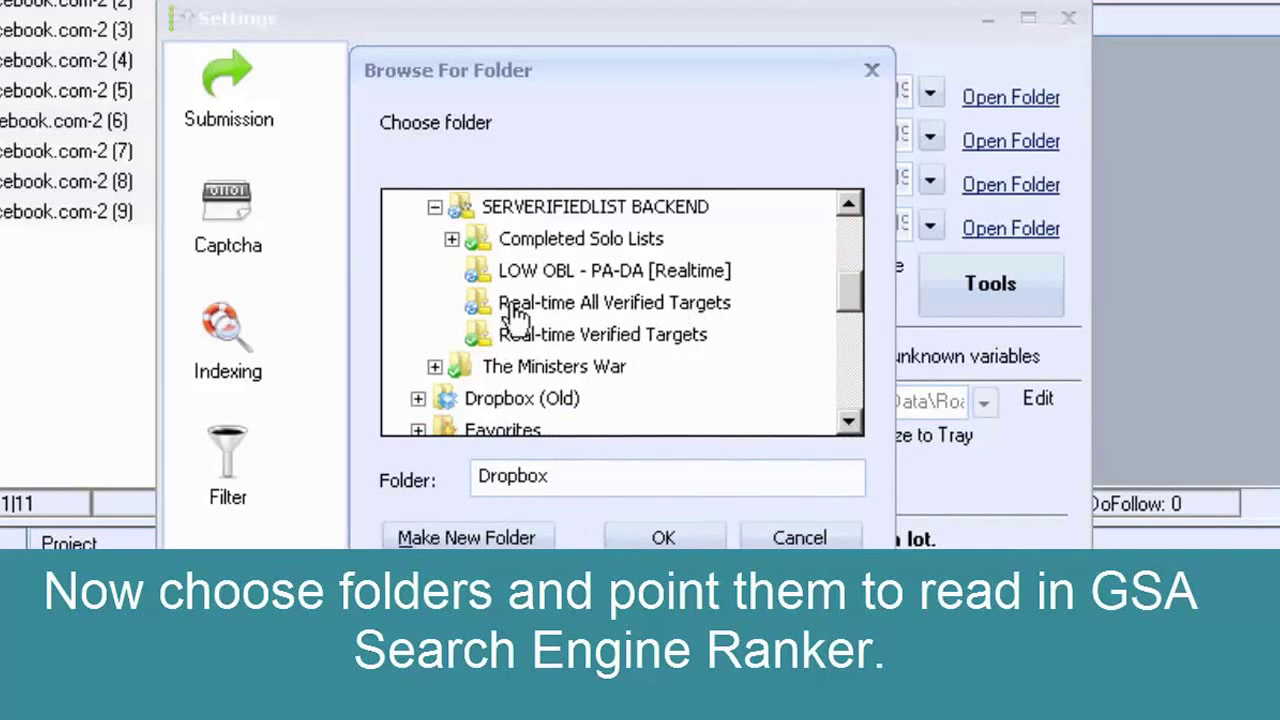
click(630, 337)
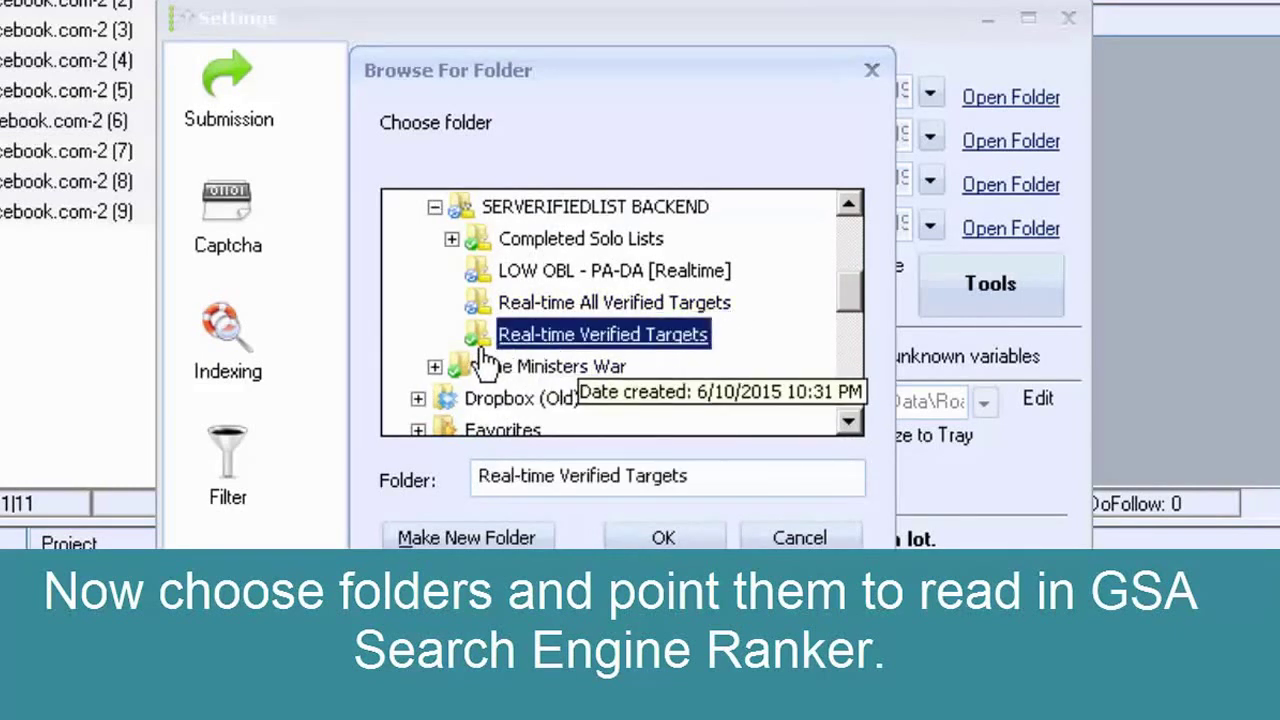
click(690, 538)
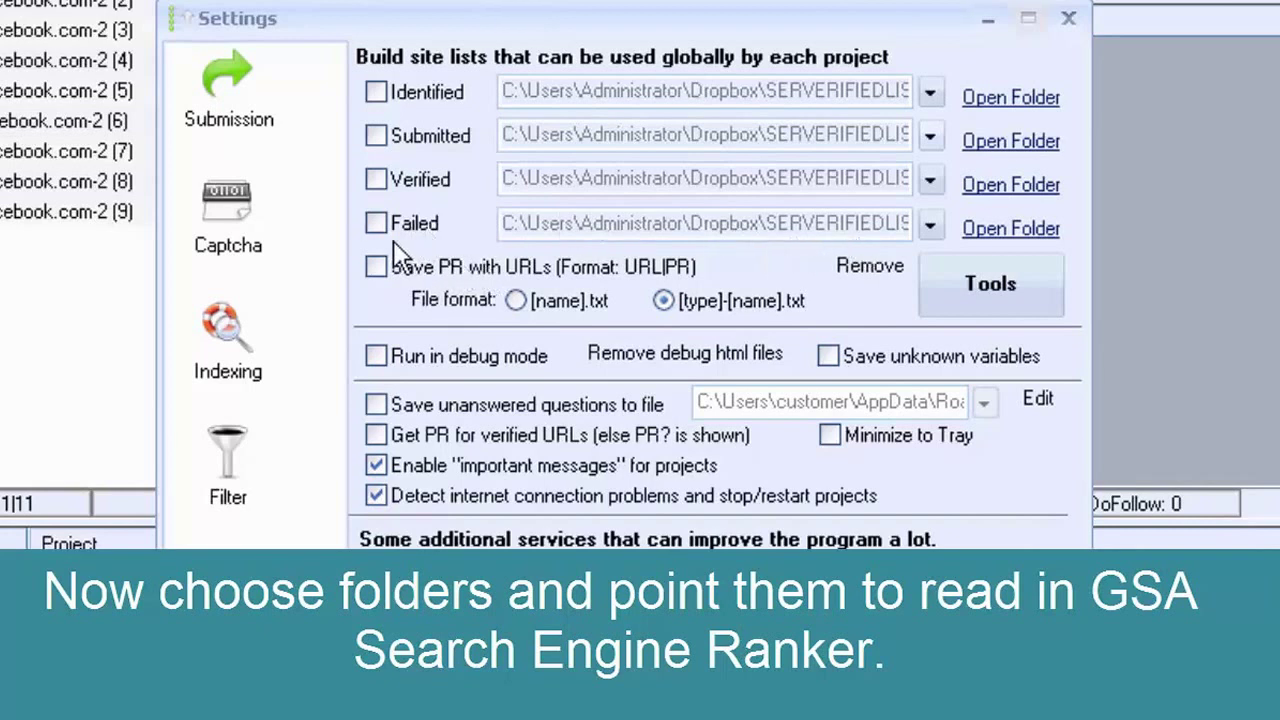
- Set the Failed site list folder to Real-time All Verified Targets within SERVERIFIEDLIST BACKEND and save the global settings
click(926, 223)
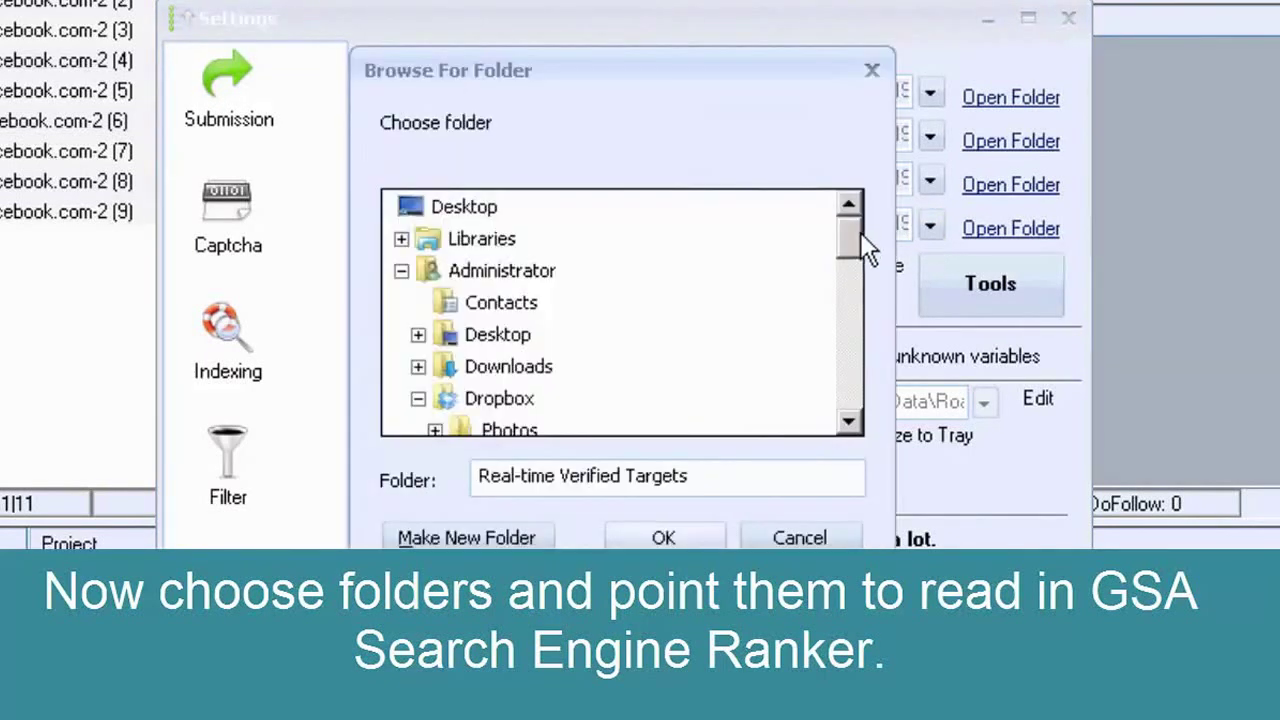
scroll(852, 251, down, 2)
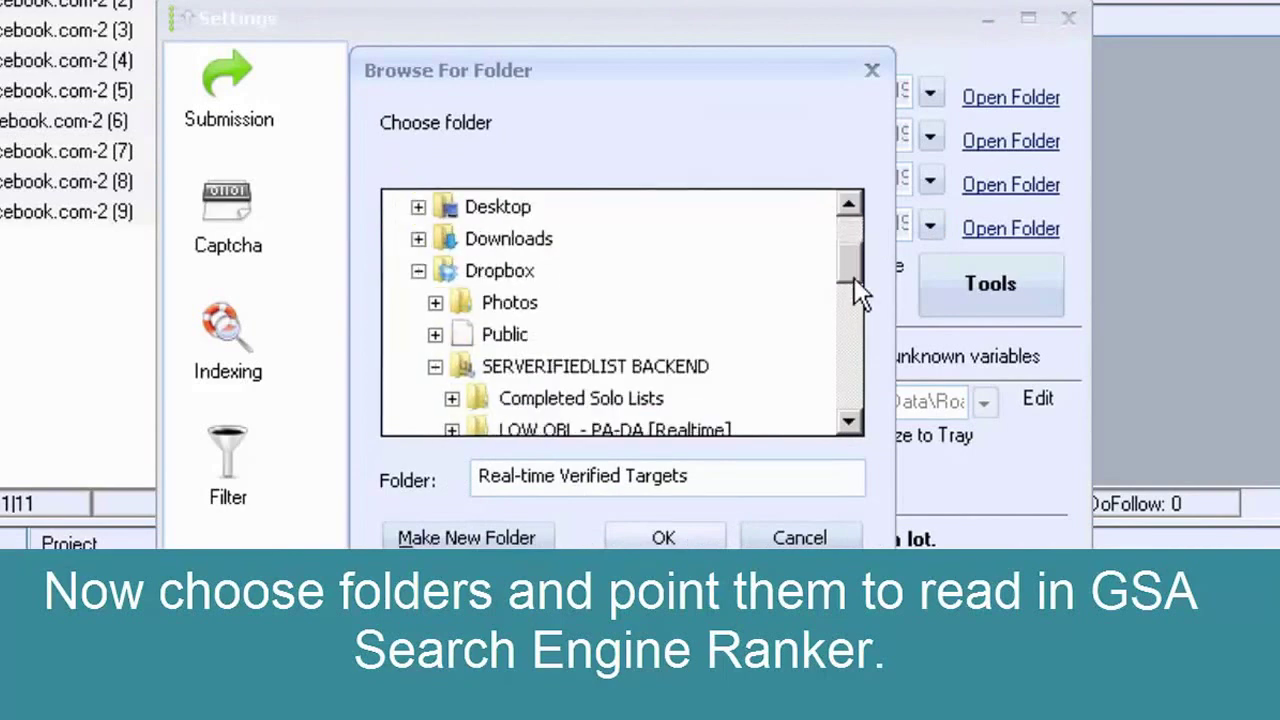
click(849, 422)
click(849, 422)
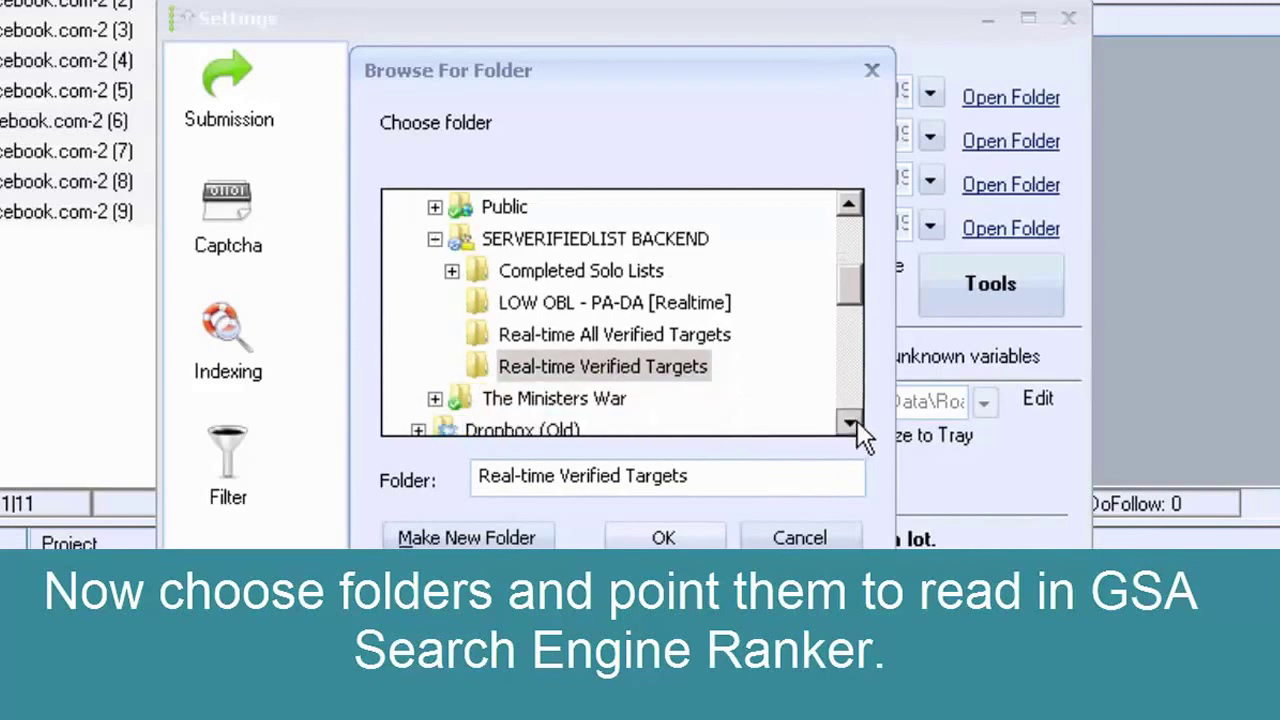
click(849, 422)
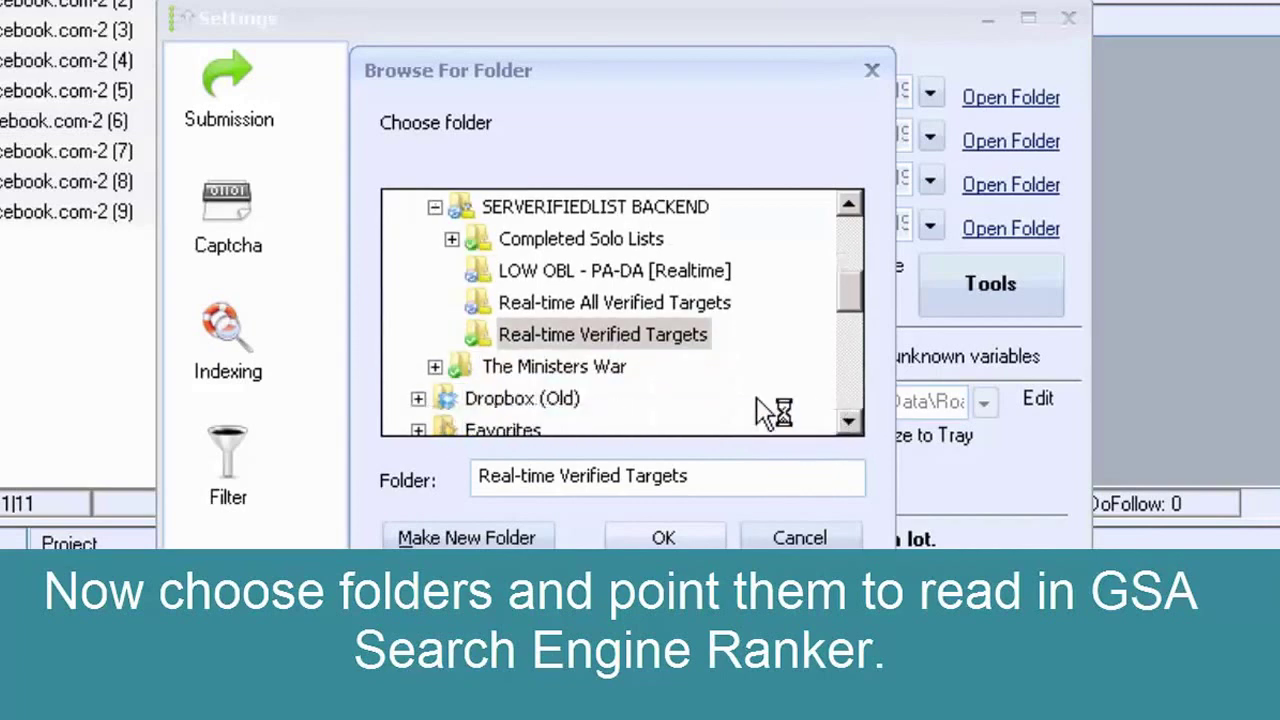
click(588, 304)
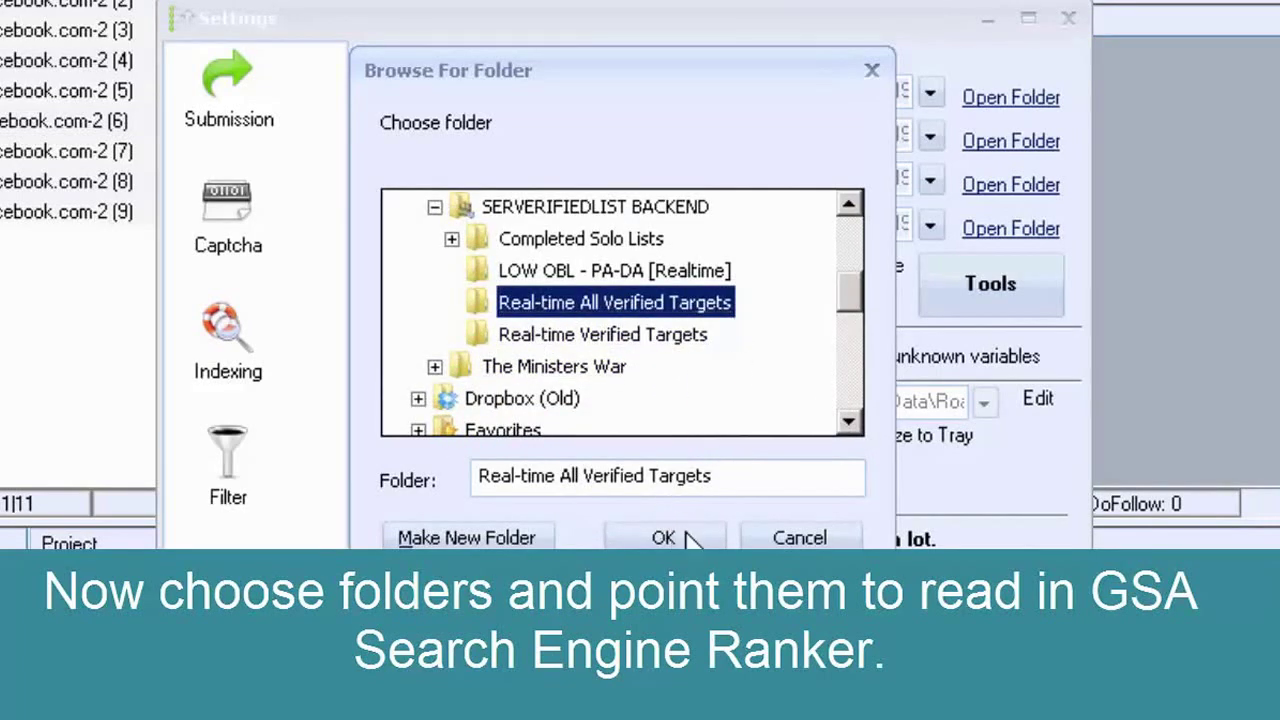
click(663, 538)
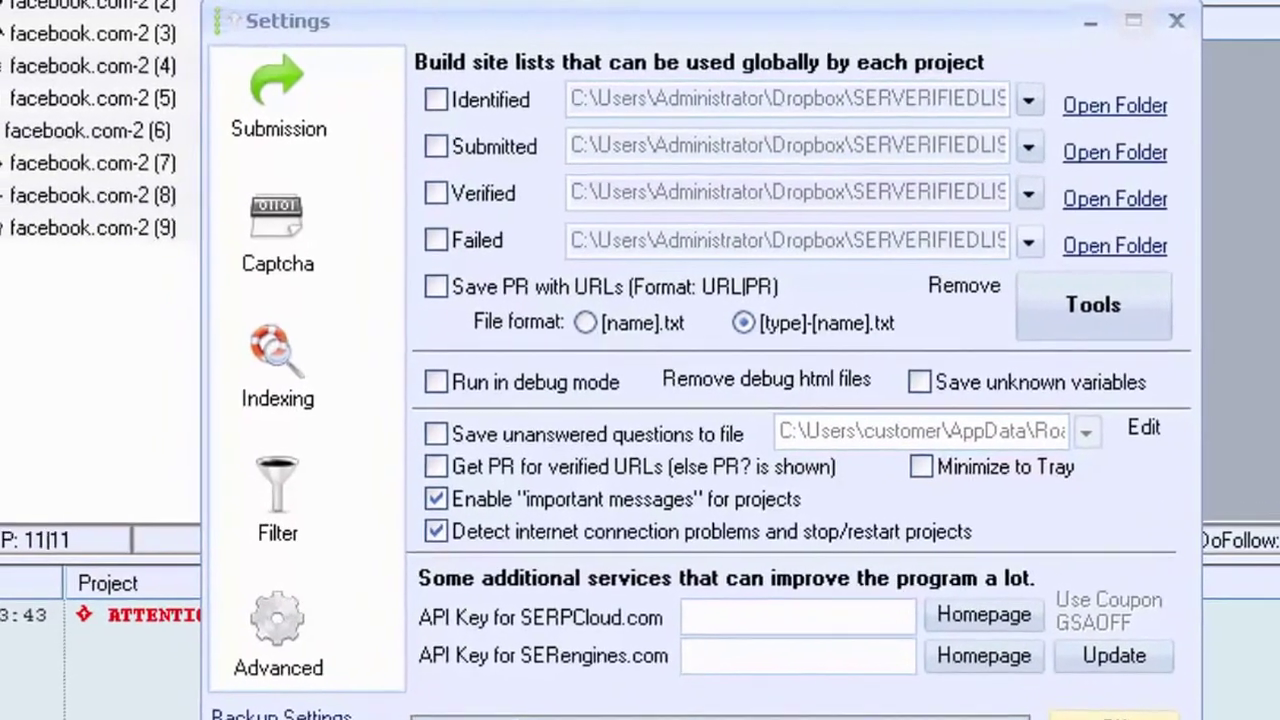
click(1035, 696)
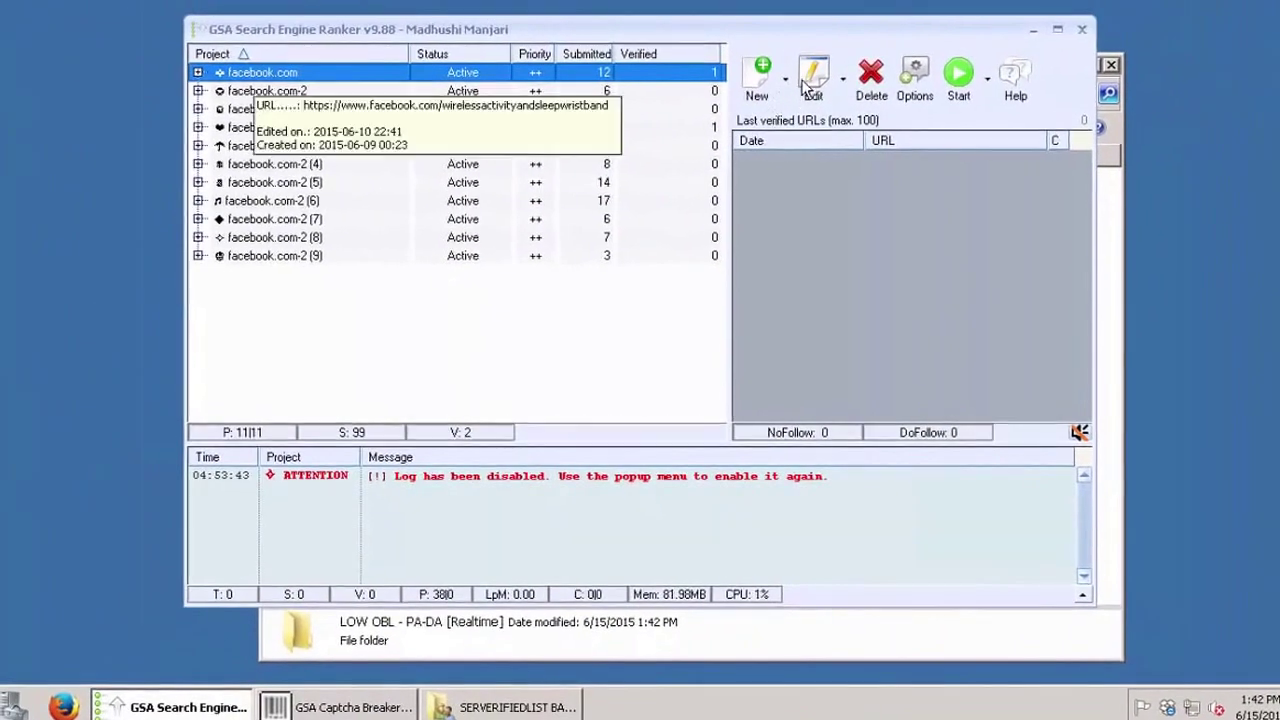
- Open the facebook.com project's options and deselect all search engines used for getting target URLs
click(808, 82)
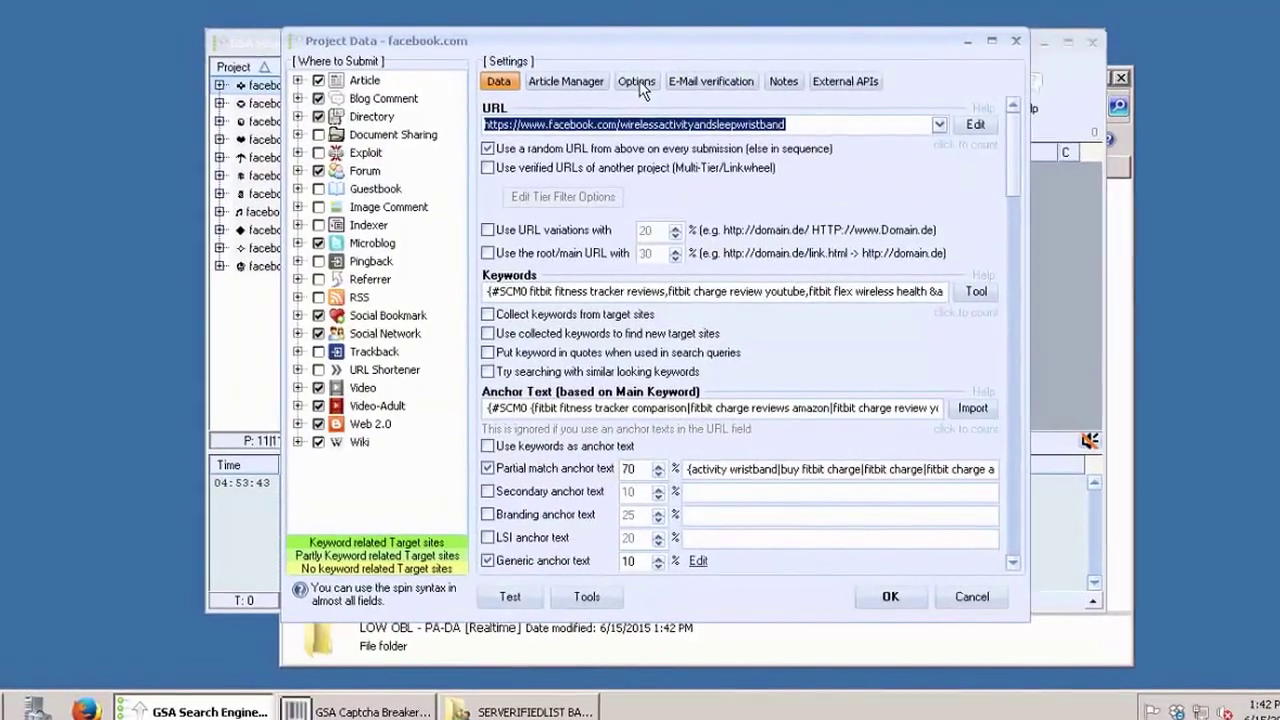
click(645, 84)
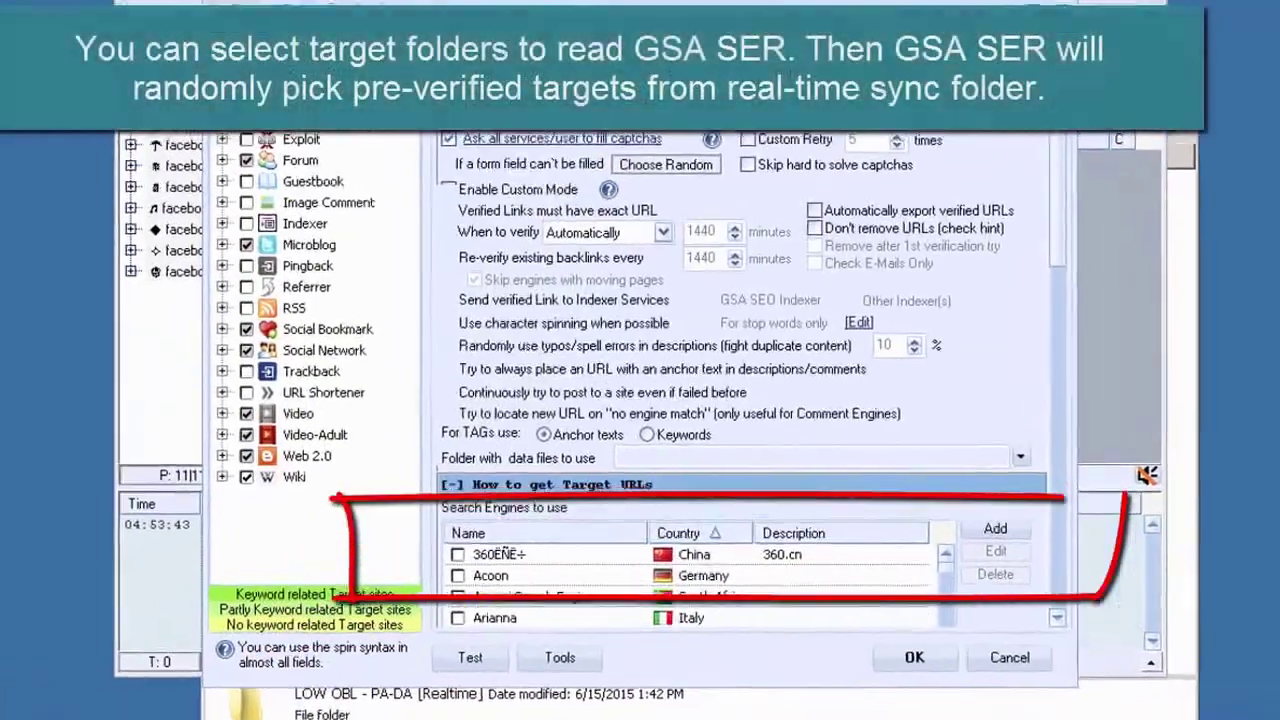
scroll(684, 390, down, 5)
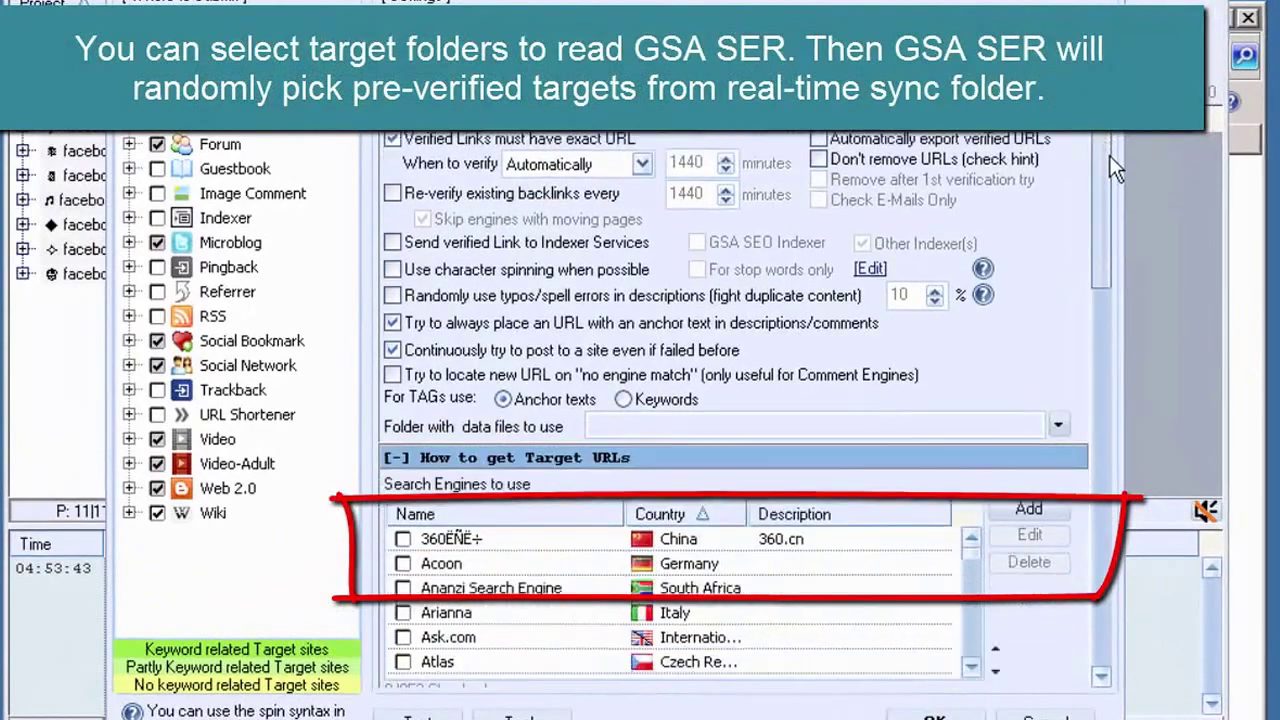
right_click(668, 390)
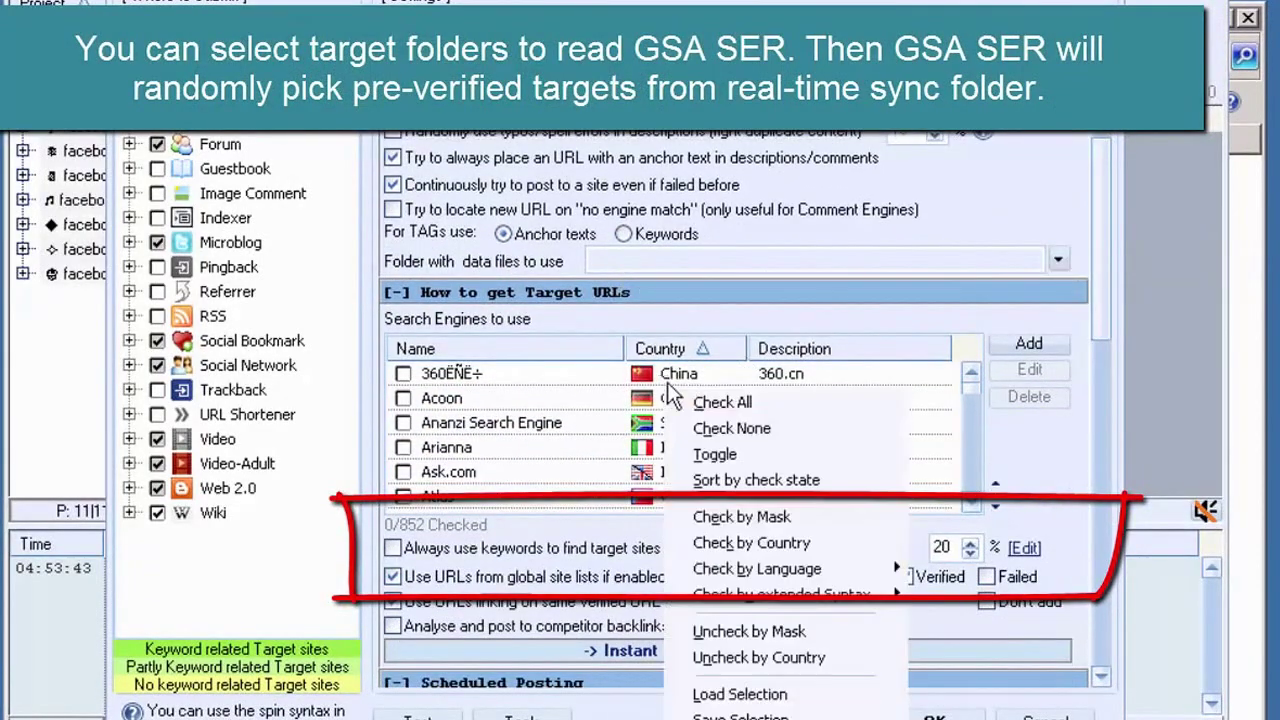
click(701, 424)
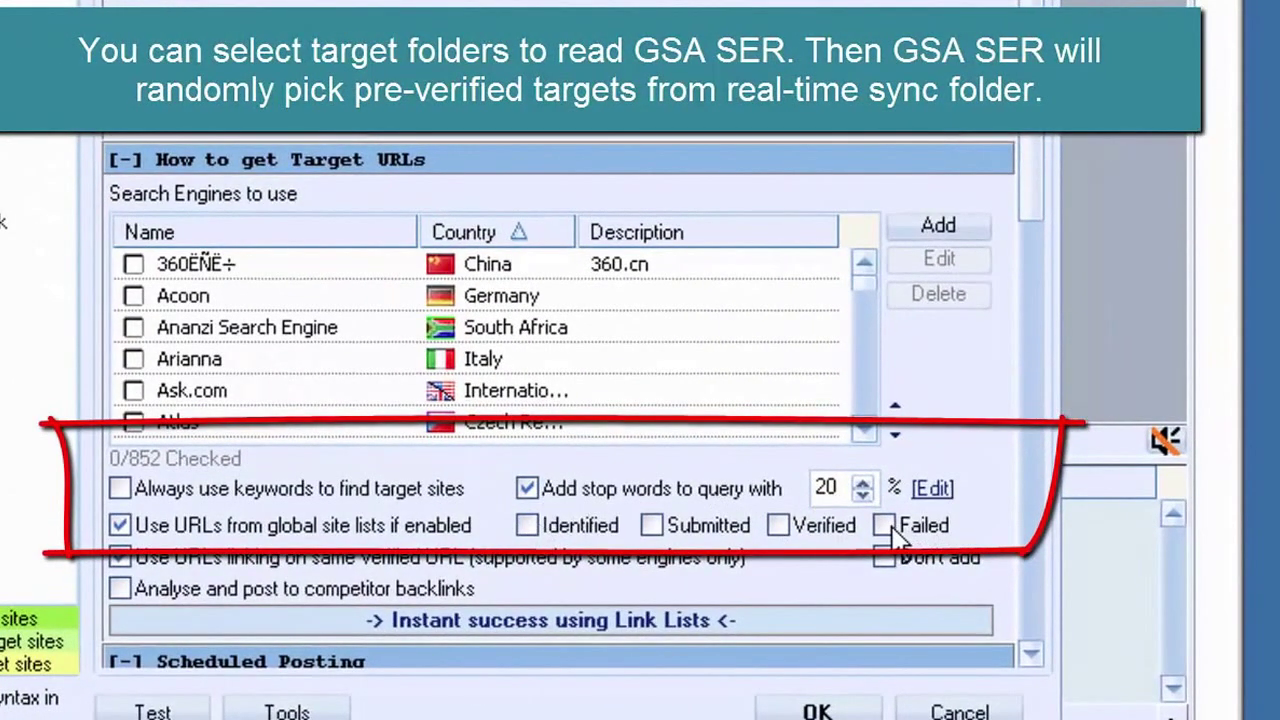
- Enable the Failed global site list as the project's target URL source, save the project and start running the projects
click(886, 526)
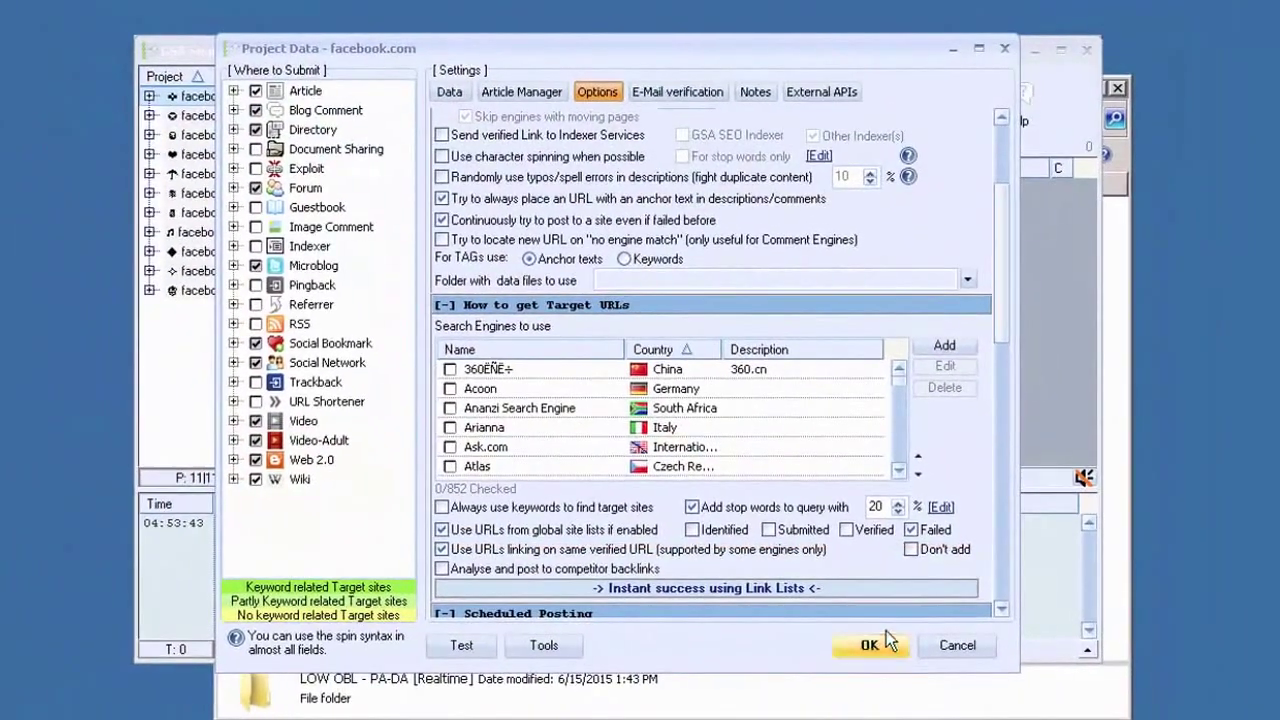
click(814, 693)
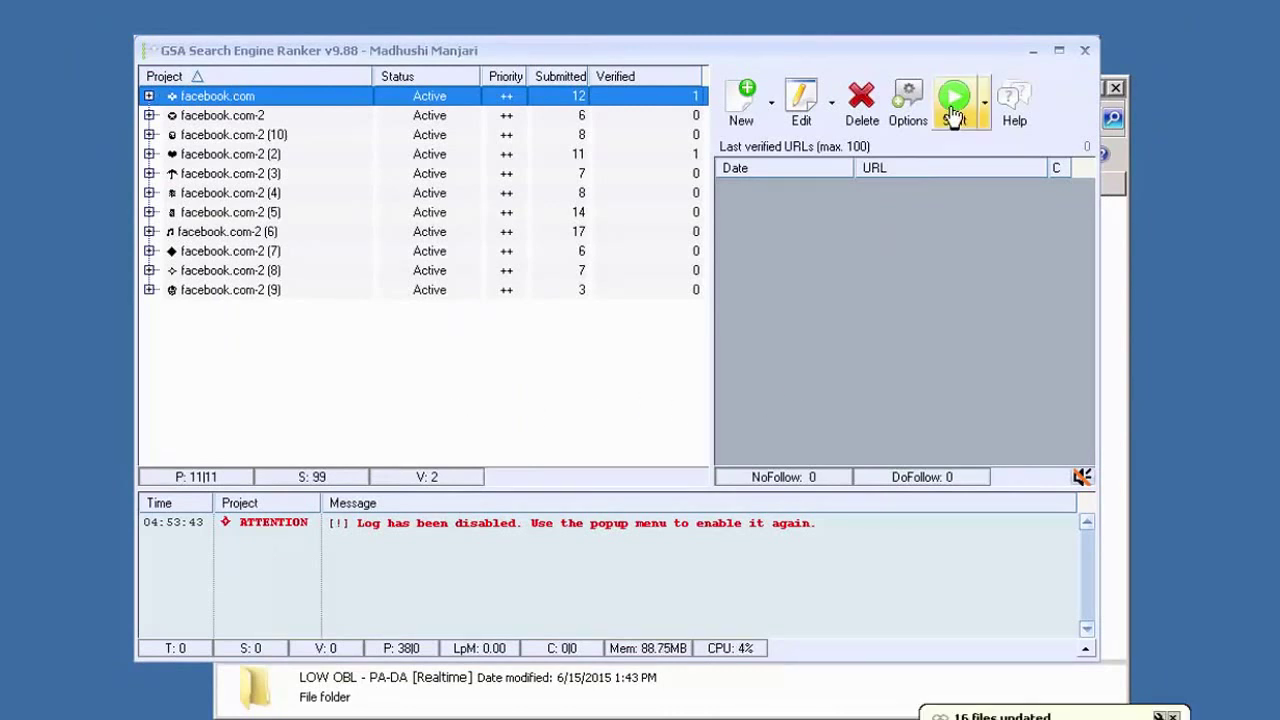
click(954, 110)
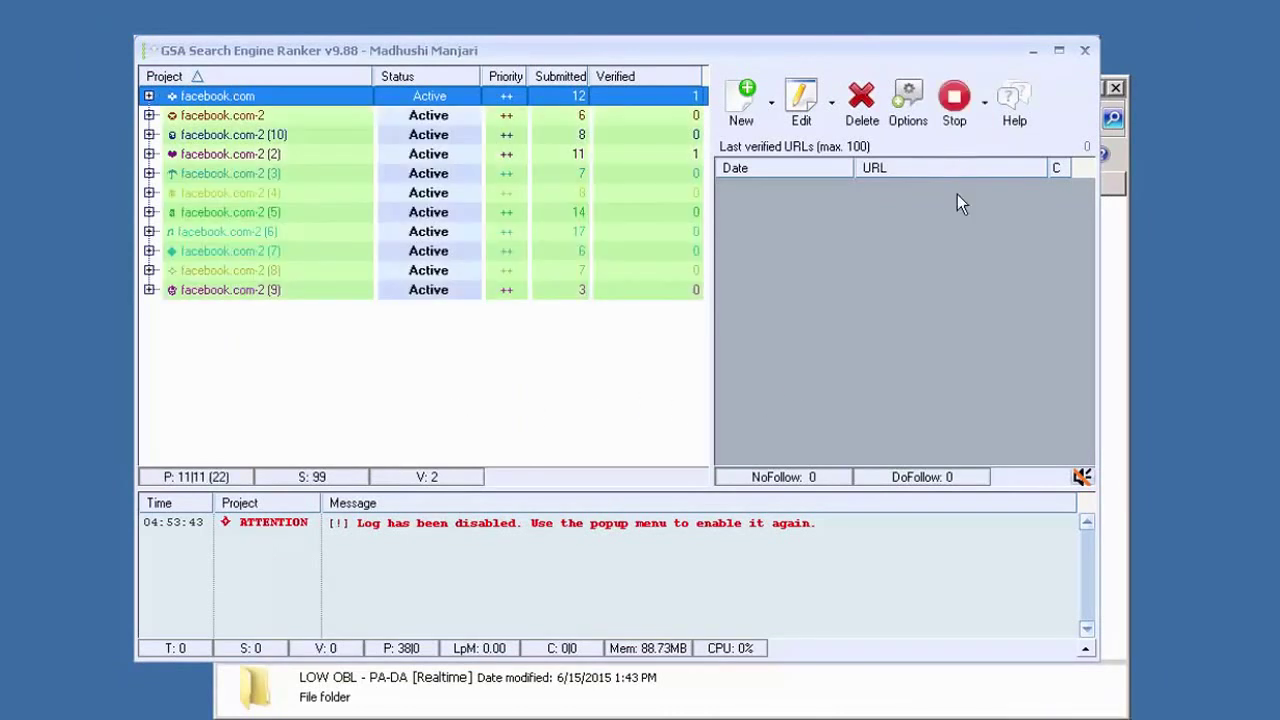
- Show the site list statistics for the Failed list from the global settings and review them through to the total
click(908, 105)
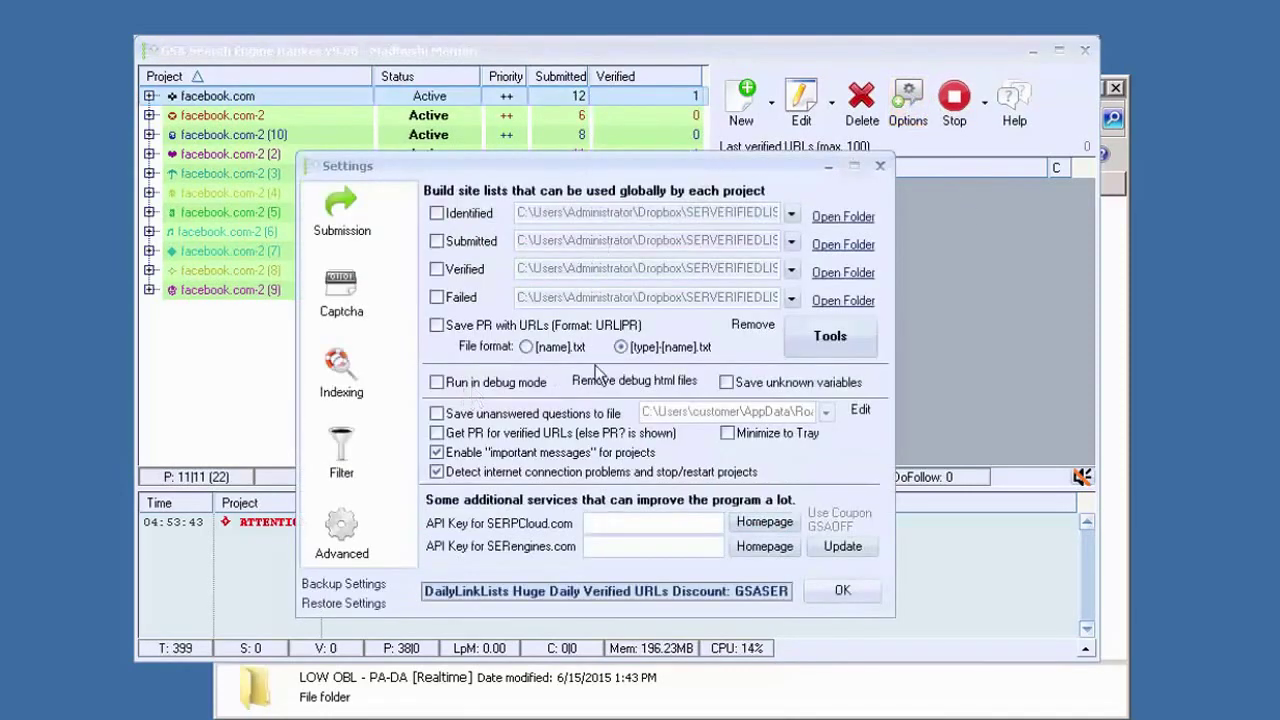
click(805, 340)
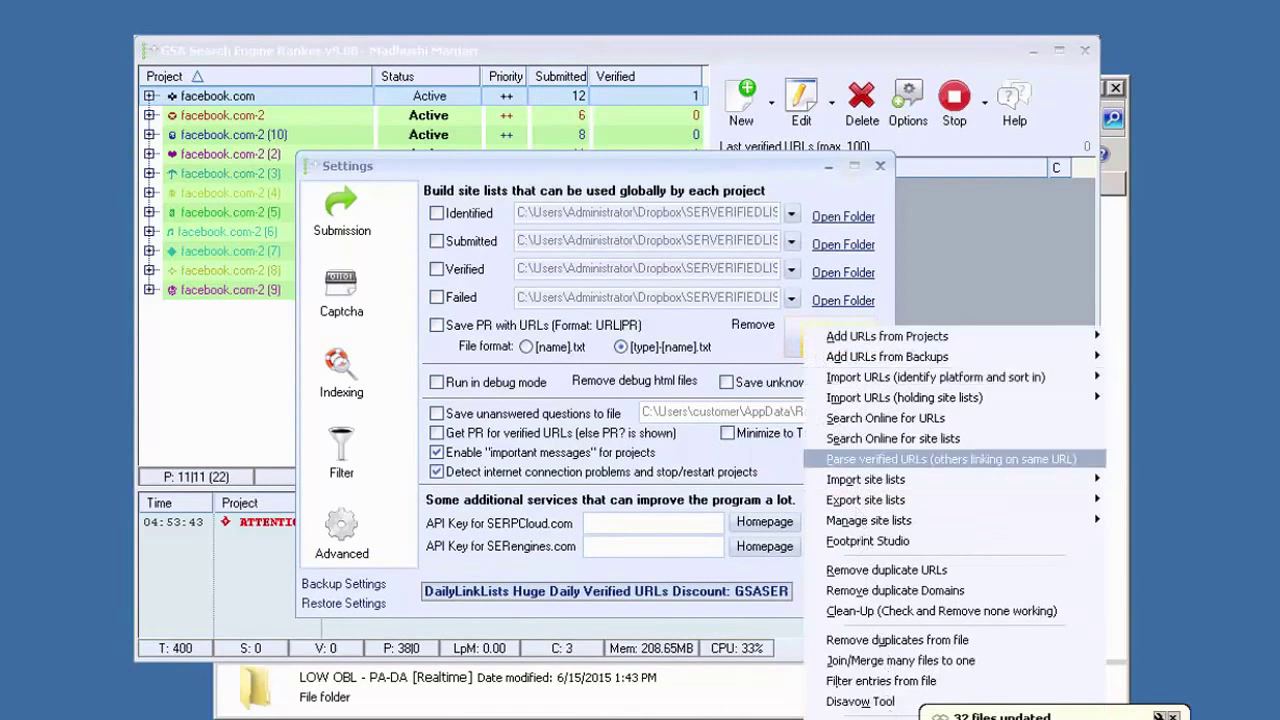
mouse_move(865, 521)
mouse_move(1100, 705)
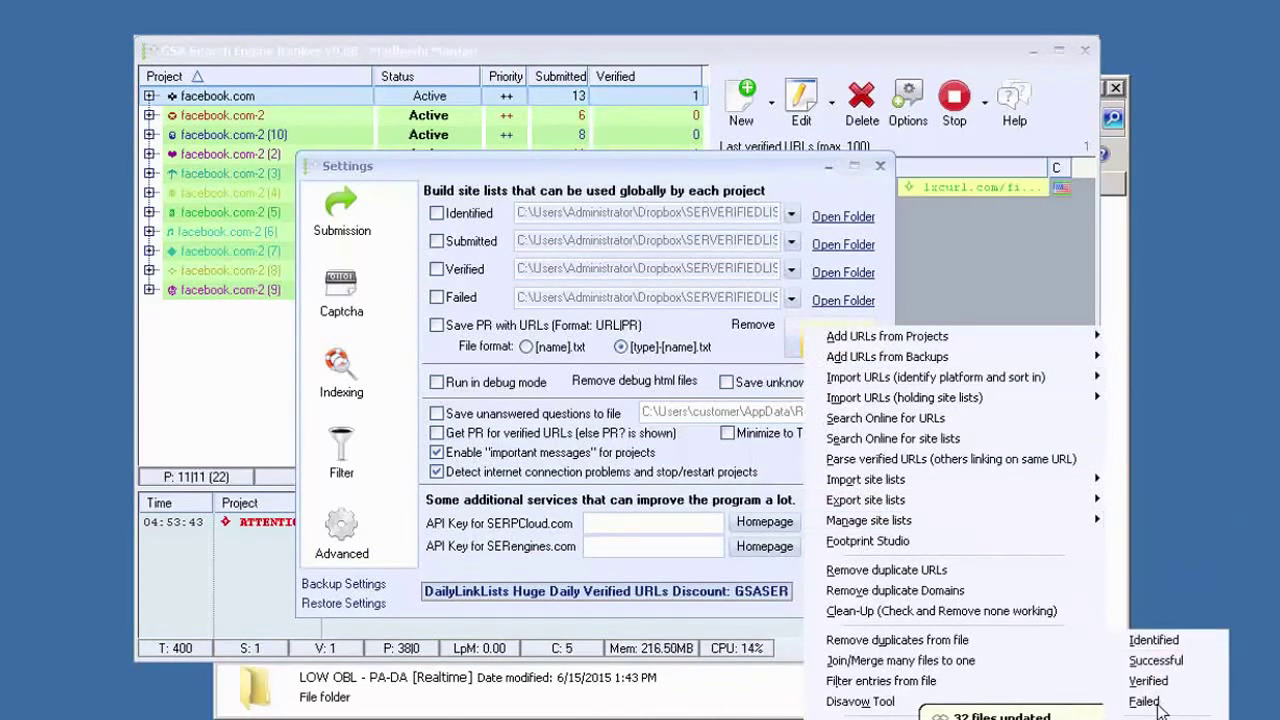
click(1148, 702)
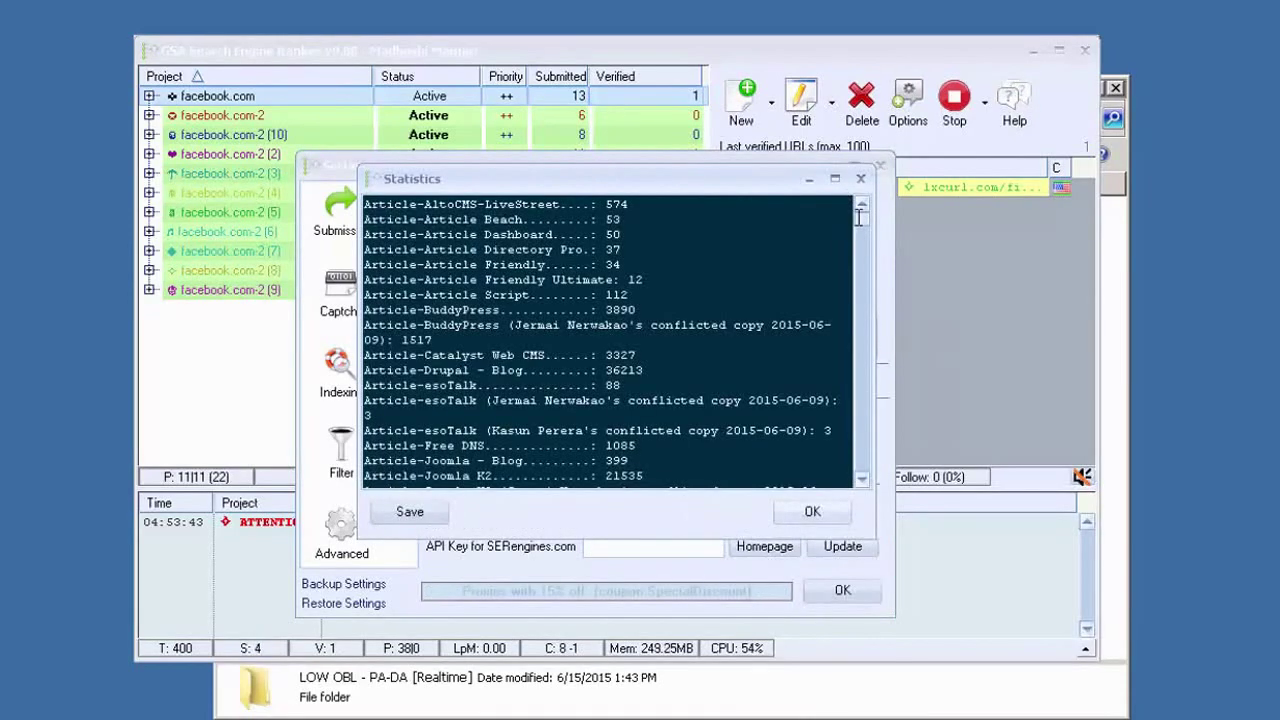
drag(866, 238, 866, 493)
click(815, 512)
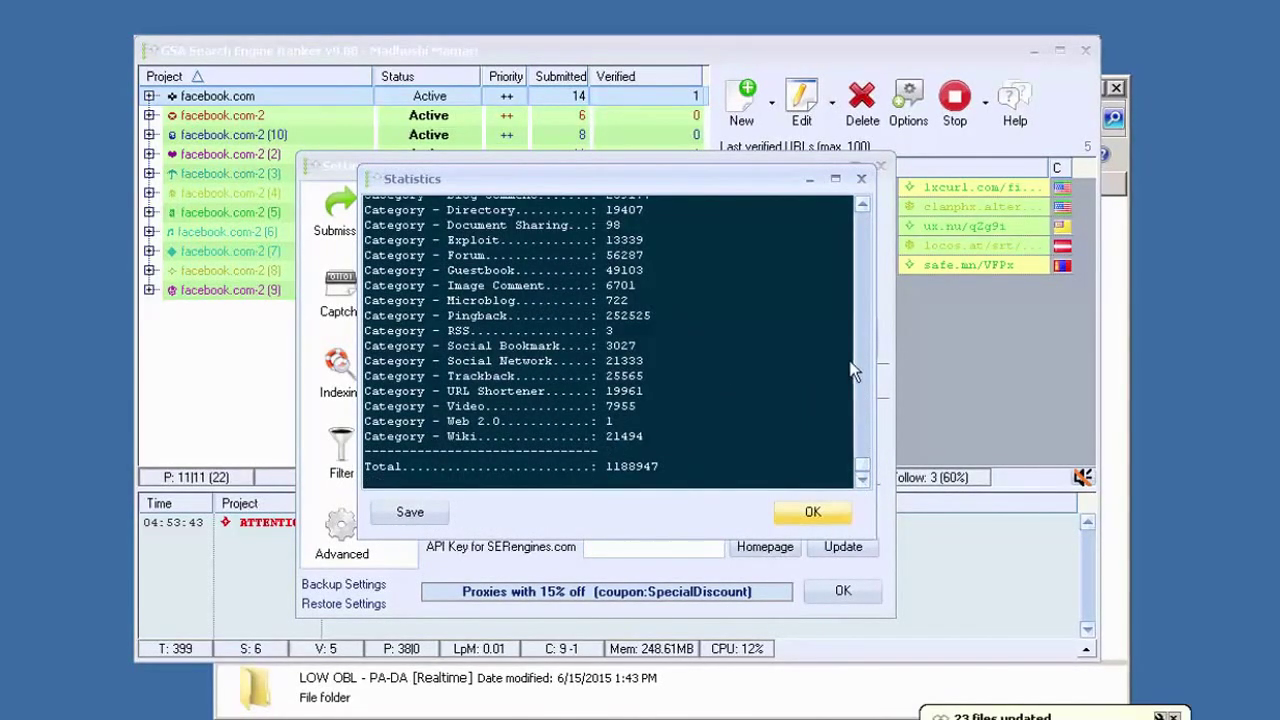
- Show the statistics for the Successful site list, review them through to the total, and close the global settings
click(843, 345)
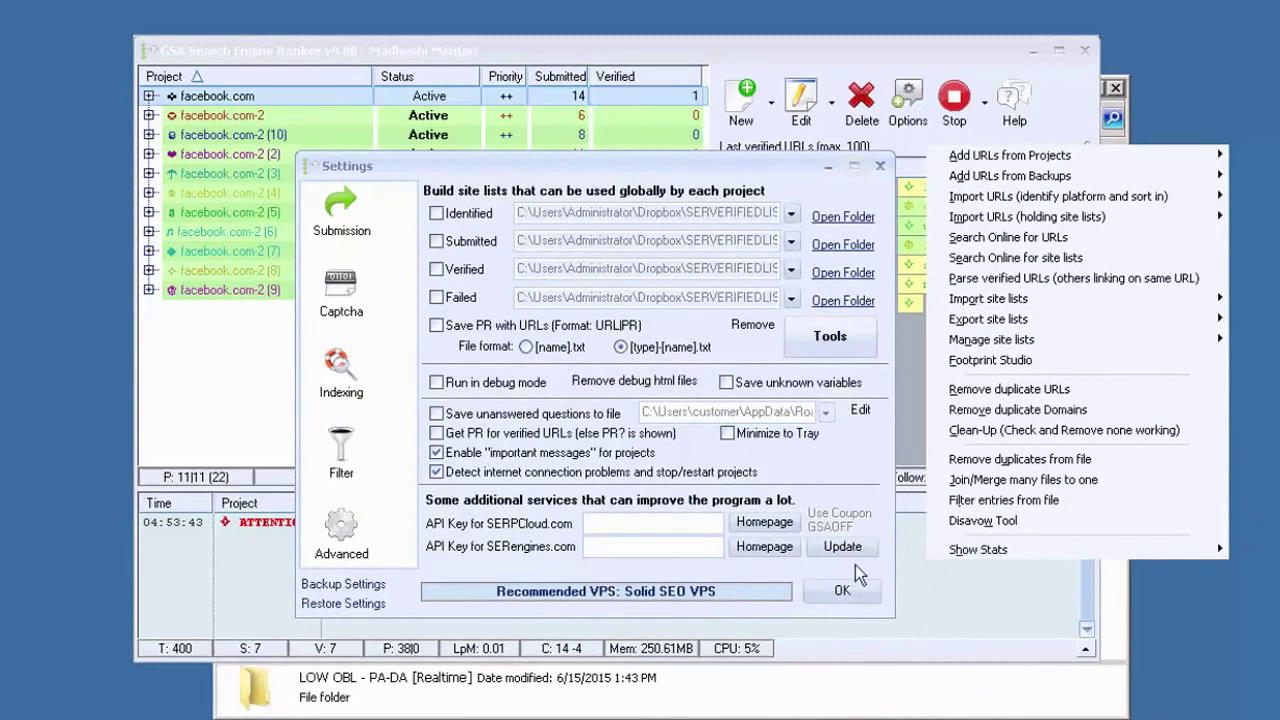
mouse_move(993, 550)
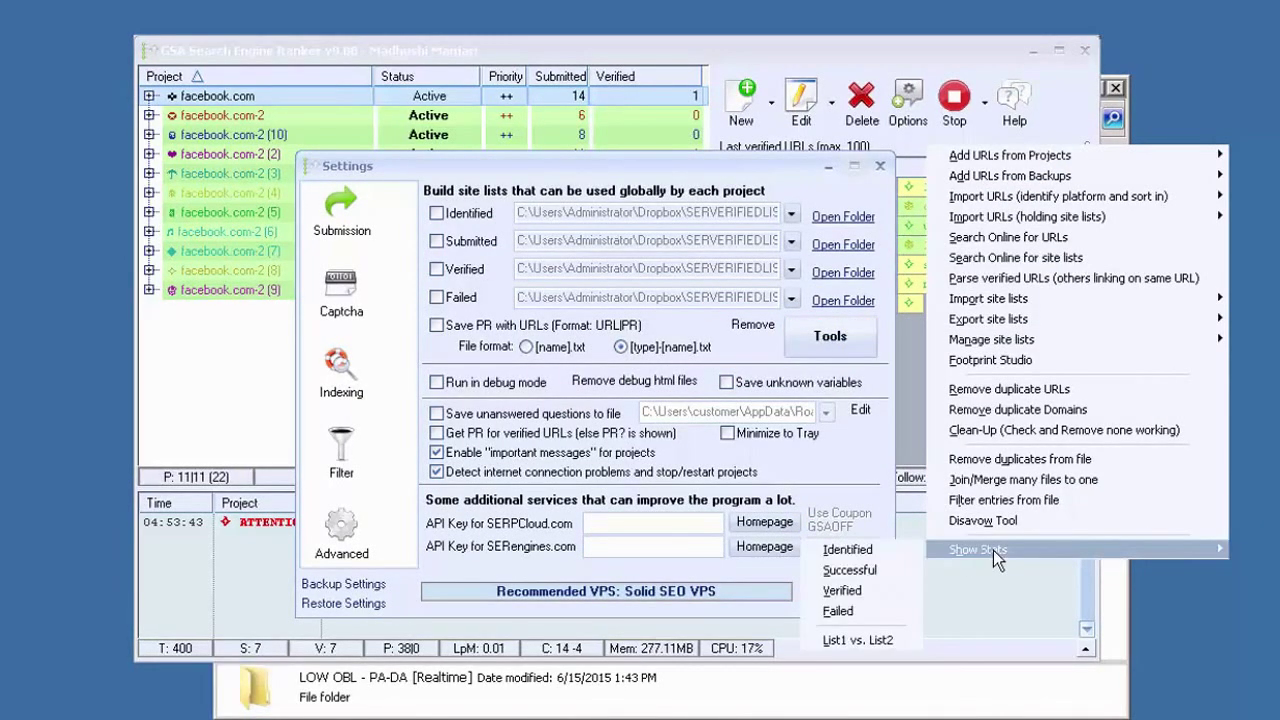
click(850, 569)
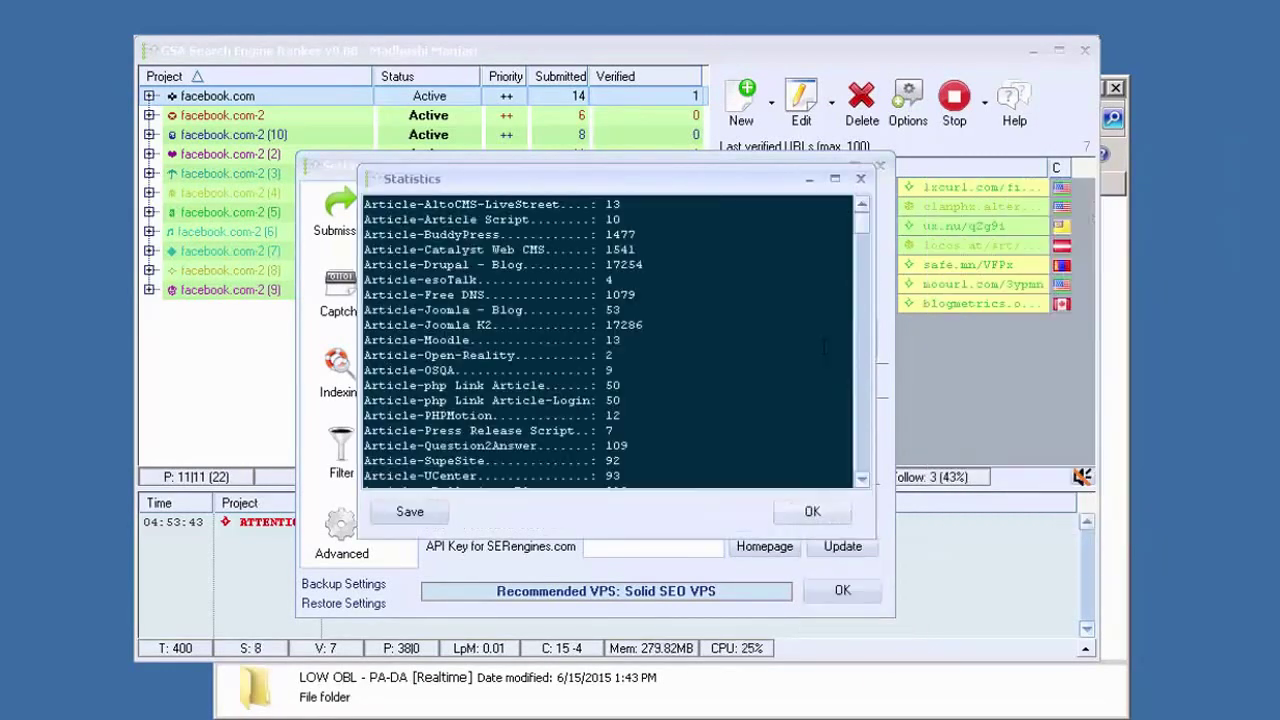
click(857, 290)
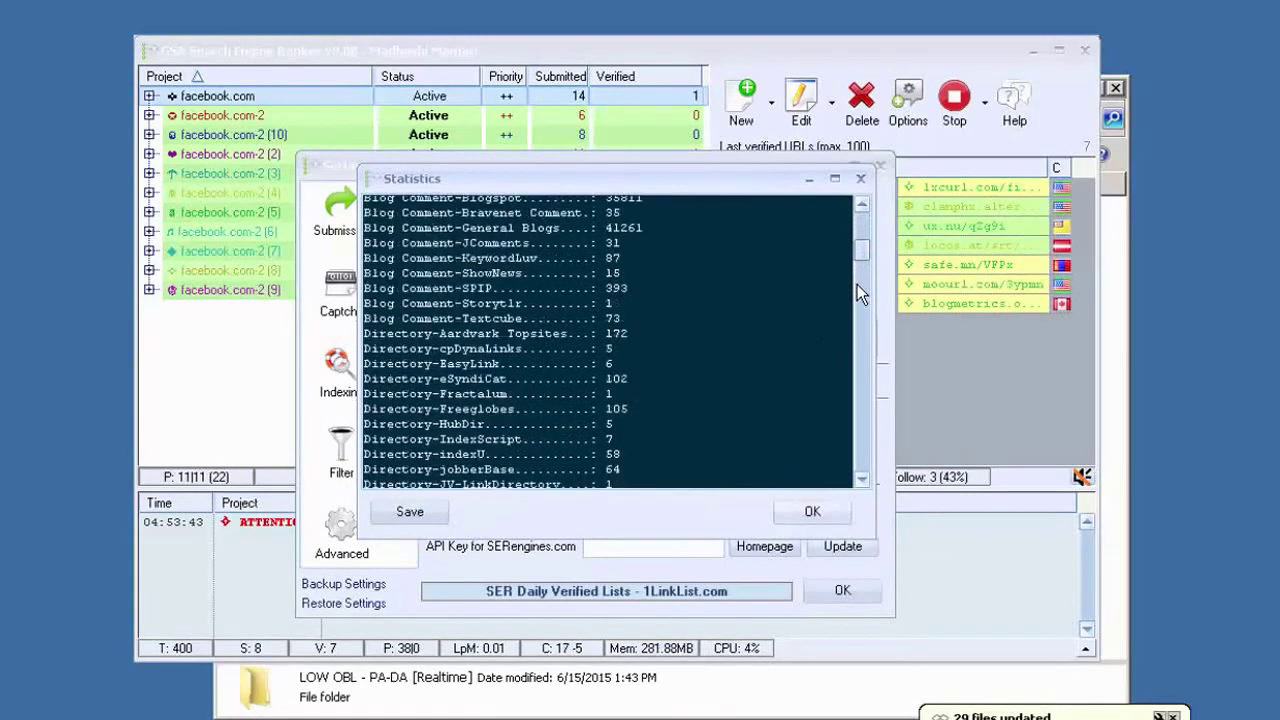
click(862, 384)
click(862, 423)
click(862, 463)
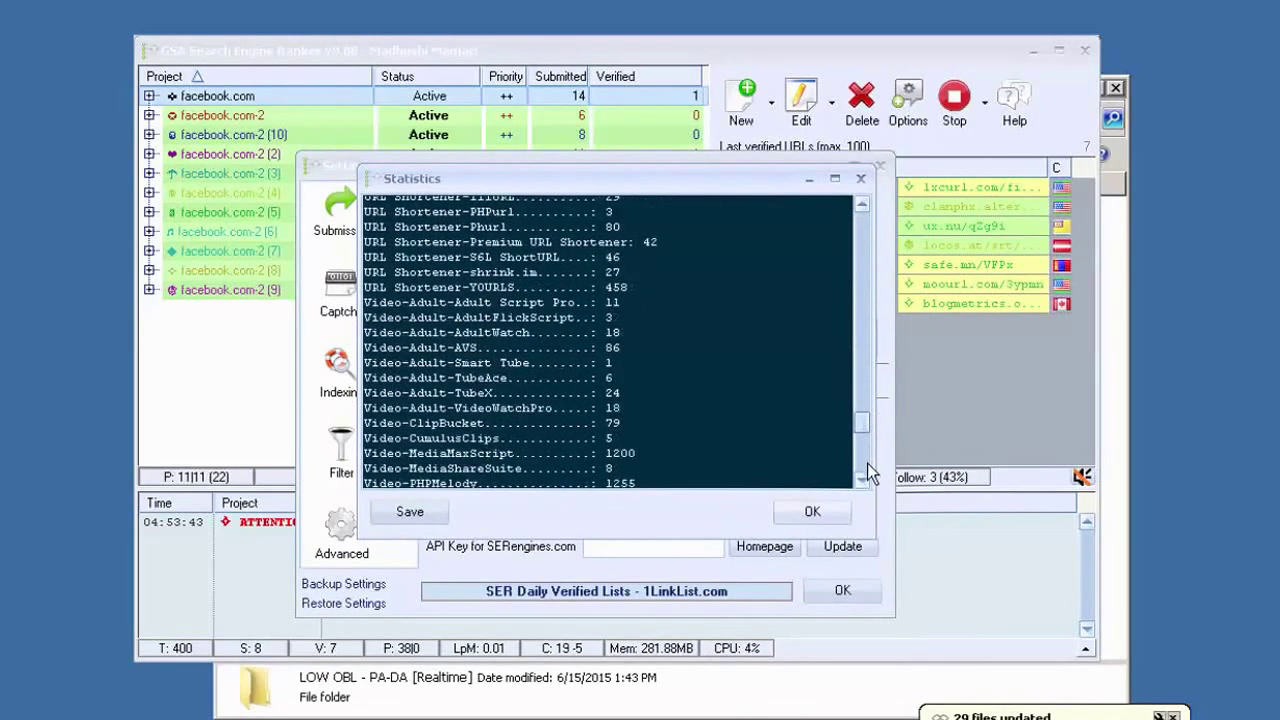
click(862, 480)
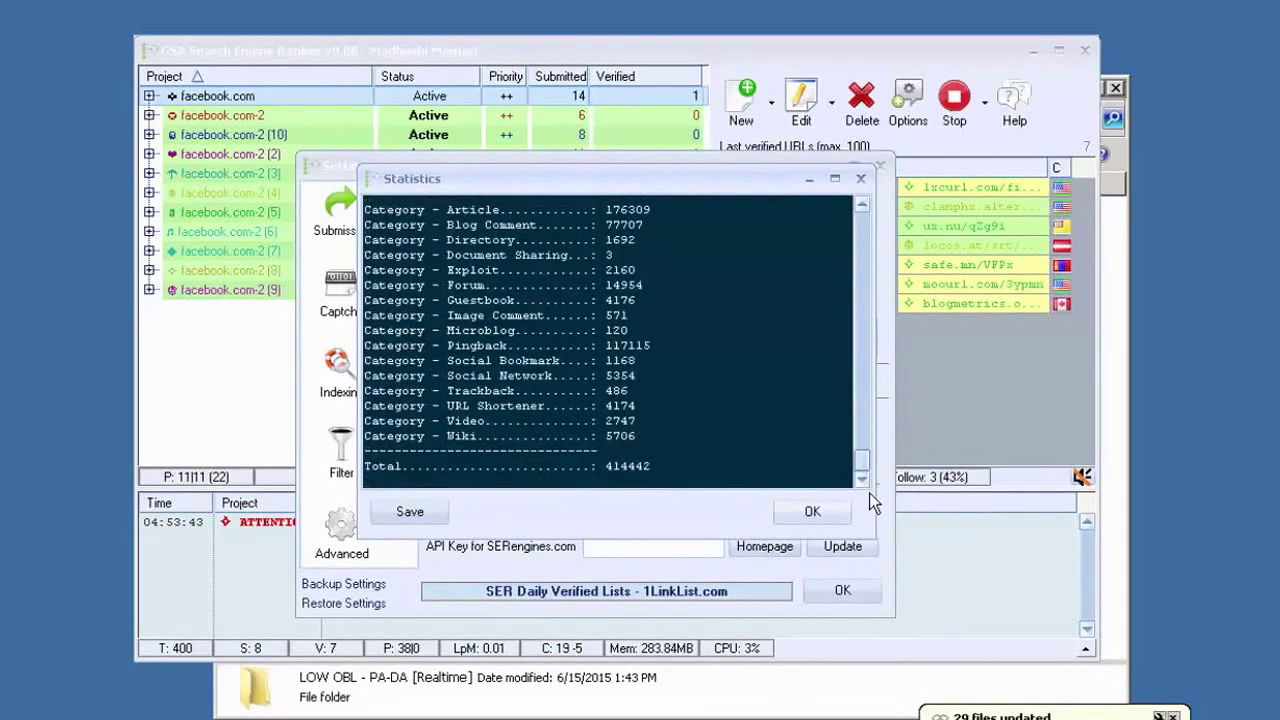
click(821, 519)
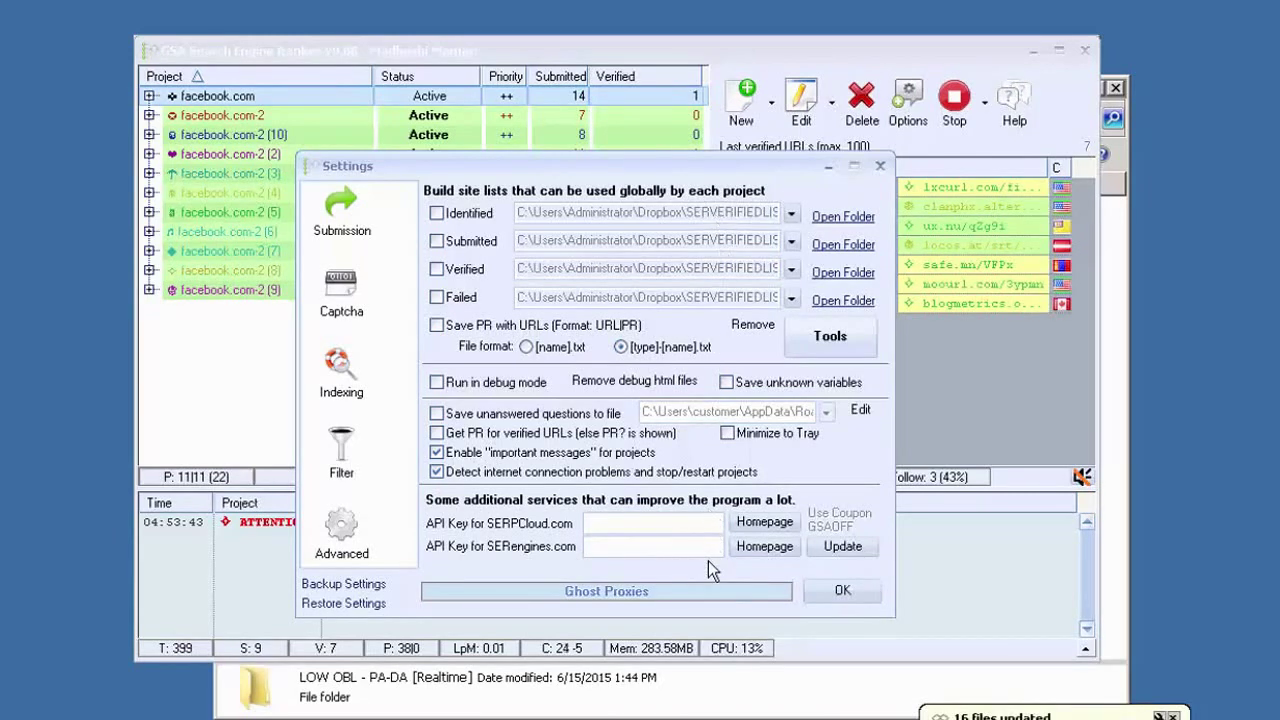
click(830, 590)
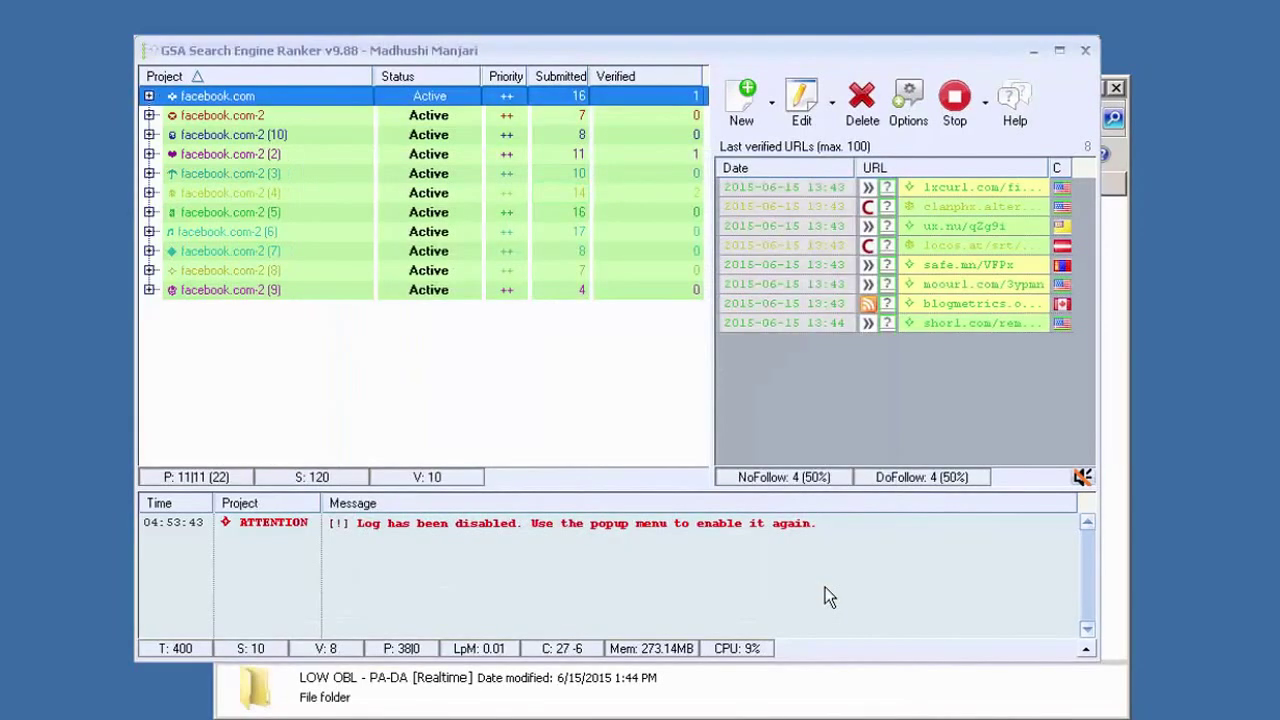